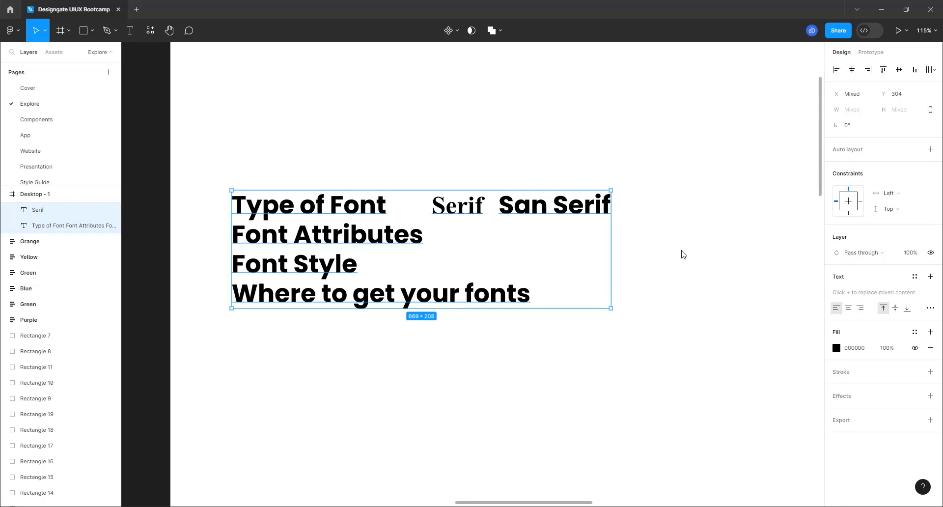
# - Move the Serif and San Serif labels above the heading text, at about X 510, Y 252 and X 628, Y 252
pyautogui.click(334, 390)
pyautogui.click(240, 169)
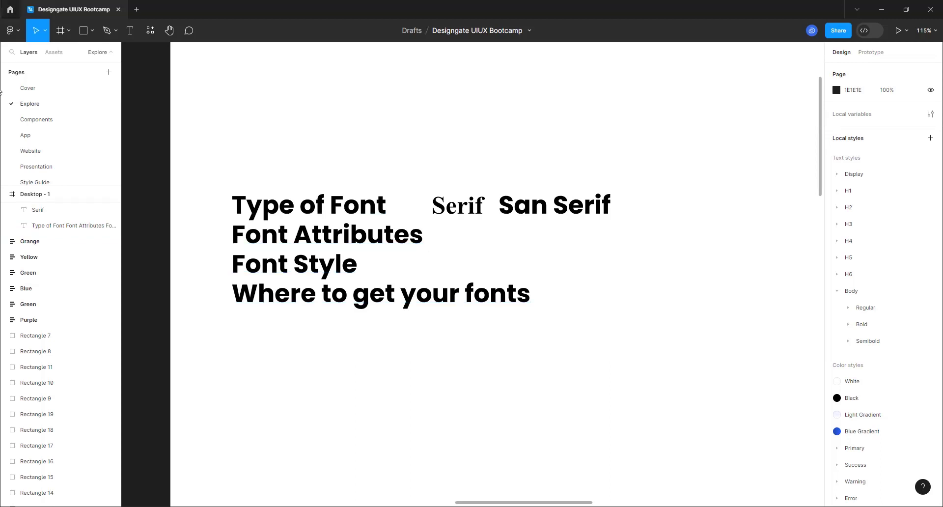
pyautogui.click(470, 207)
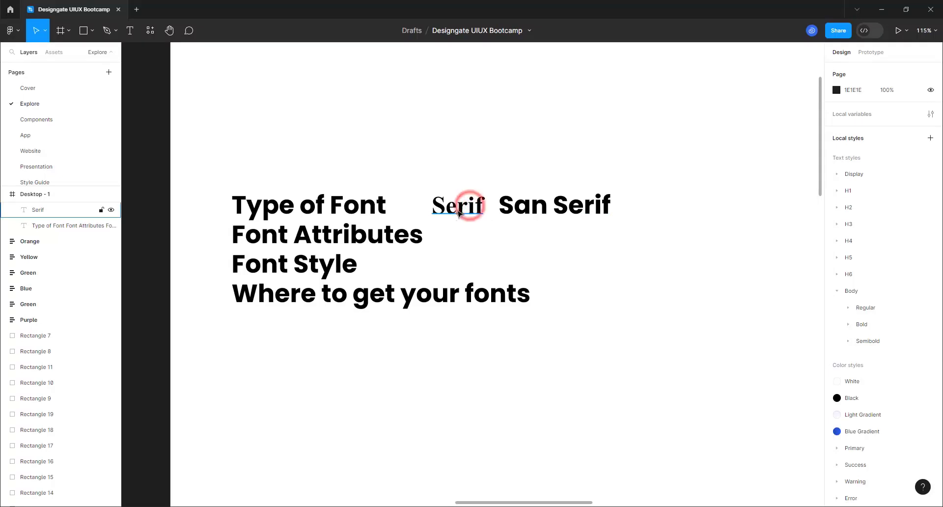
pyautogui.moveTo(470, 208); pyautogui.dragTo(487, 181)
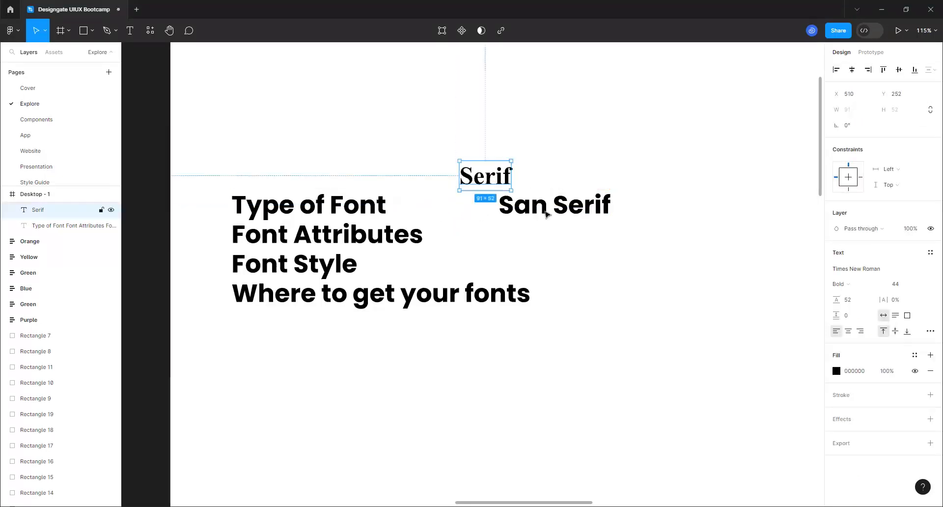
pyautogui.moveTo(543, 209); pyautogui.dragTo(528, 179)
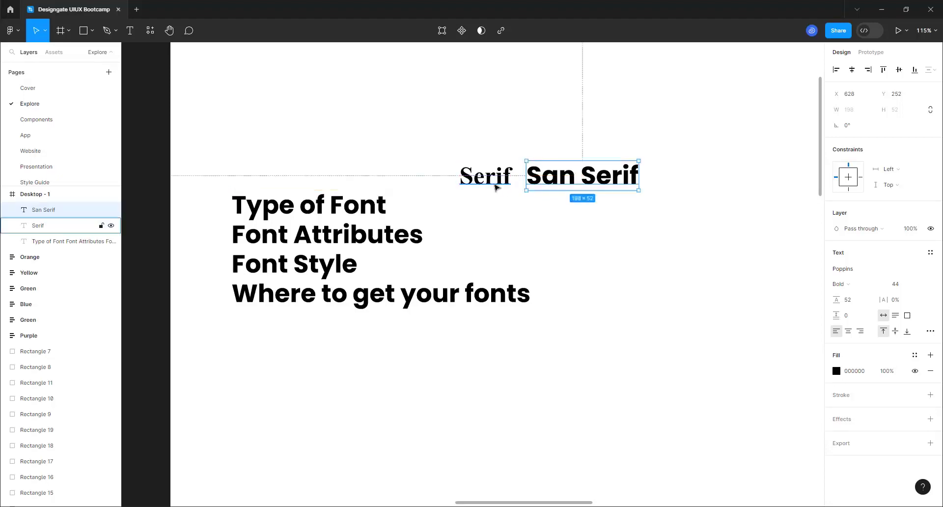
# - Compare the letterforms of the Serif and San Serif labels up close and list the font weights available for San Serif
pyautogui.scroll(3, 495, 180)
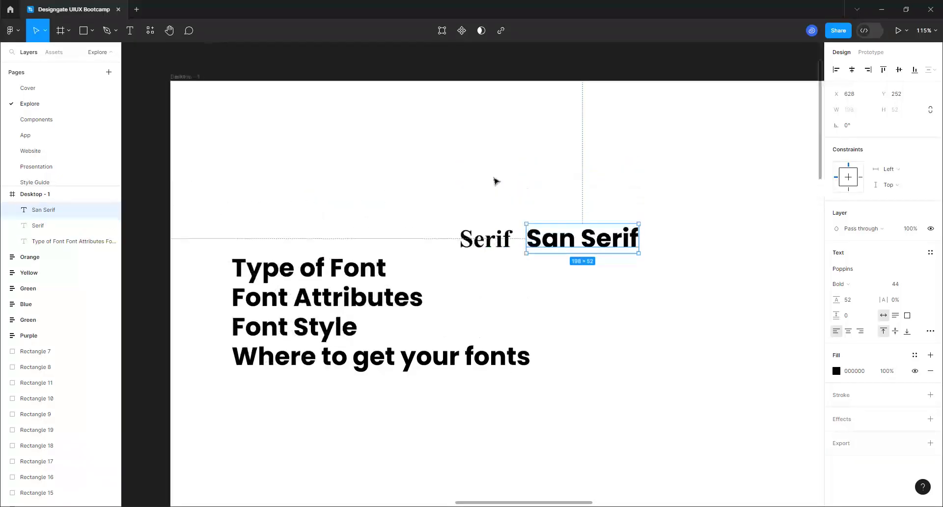
pyautogui.scroll(-3, 516, 232)
pyautogui.scroll(3, 515, 221)
pyautogui.scroll(5, 518, 207)
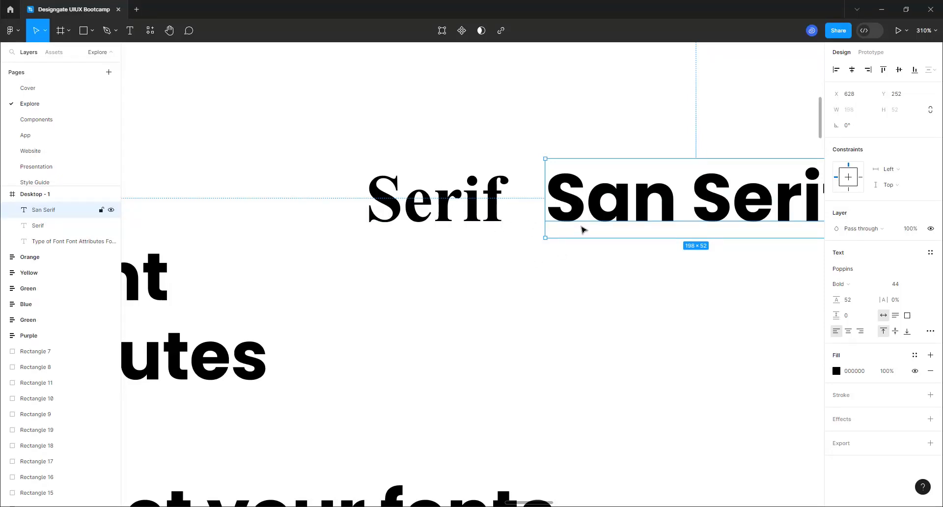
pyautogui.scroll(-5, 579, 217)
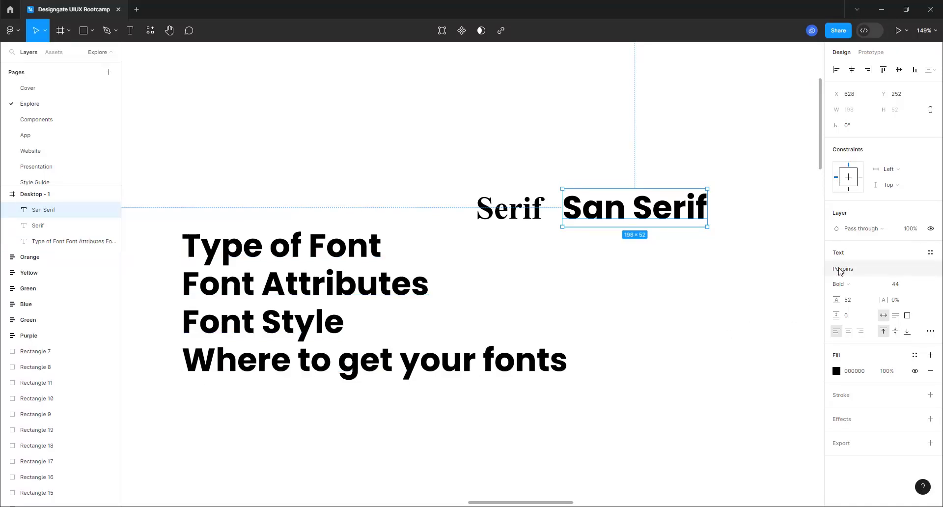
pyautogui.click(839, 283)
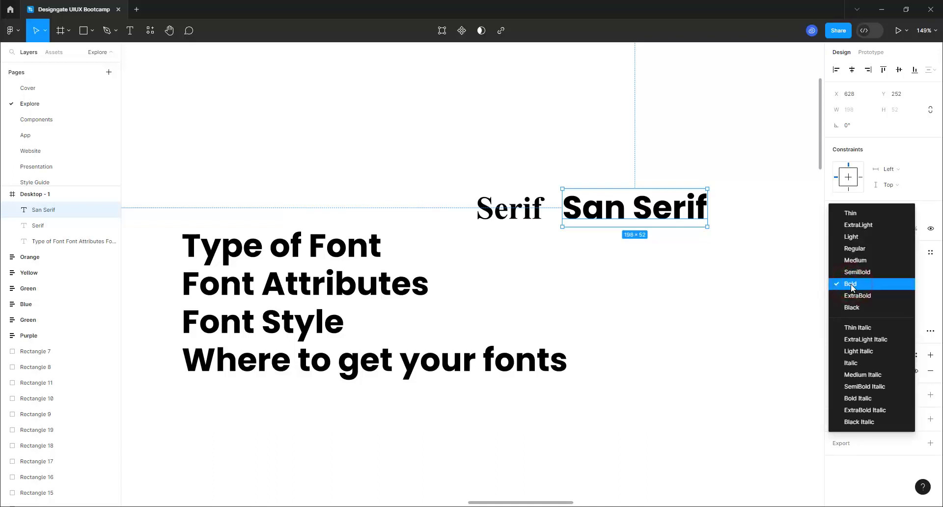
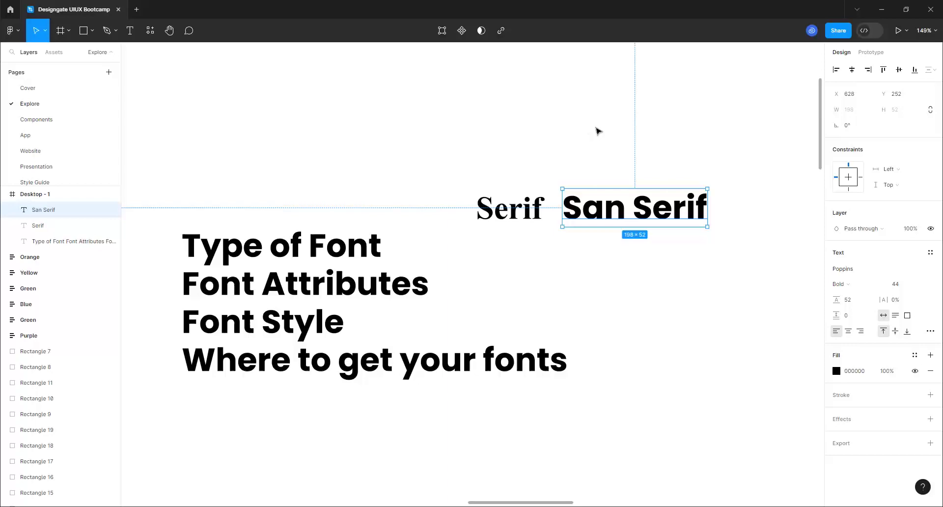
# - Switch to Google Fonts in the browser and browse the sans serif font families
pyautogui.click(607, 103)
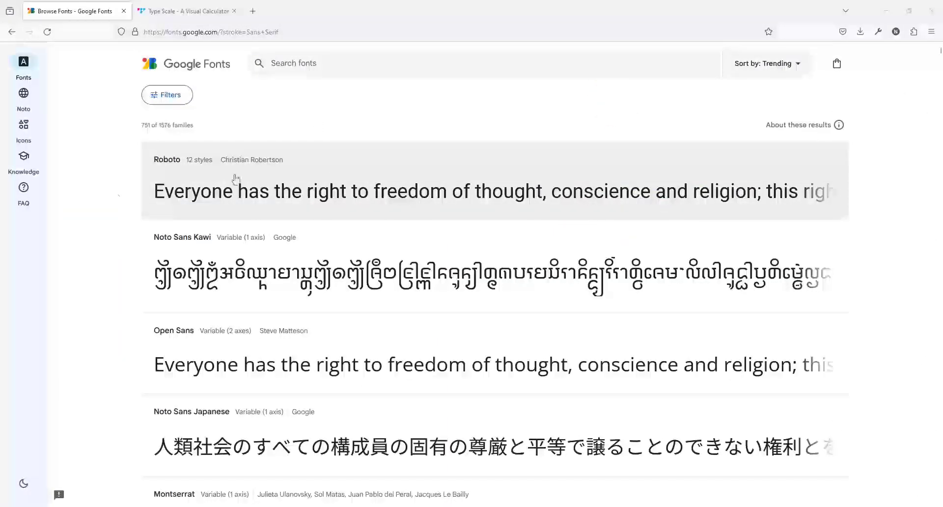
pyautogui.scroll(-5, 285, 201)
pyautogui.scroll(-12, 278, 185)
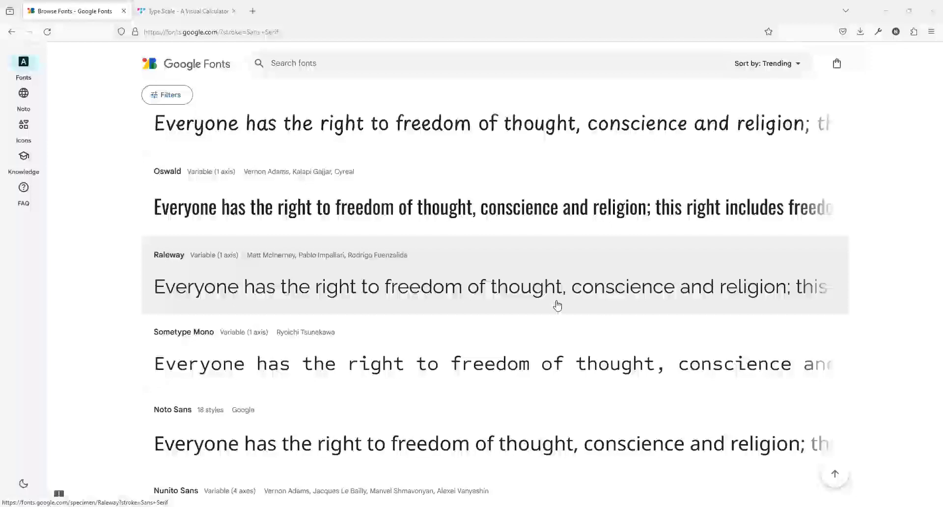
pyautogui.scroll(15, 558, 306)
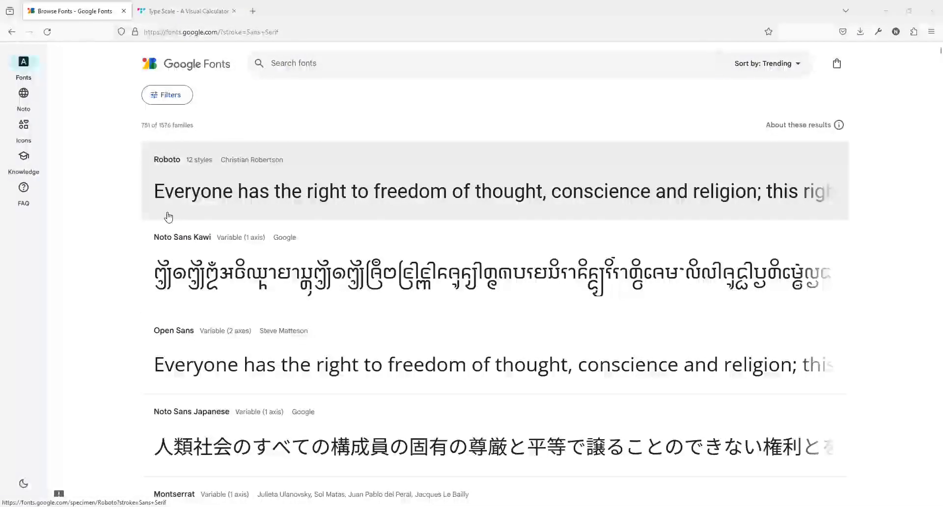
# - Filter Google Fonts by Serif to browse those families, and set the filter back to Sans Serif
pyautogui.click(173, 96)
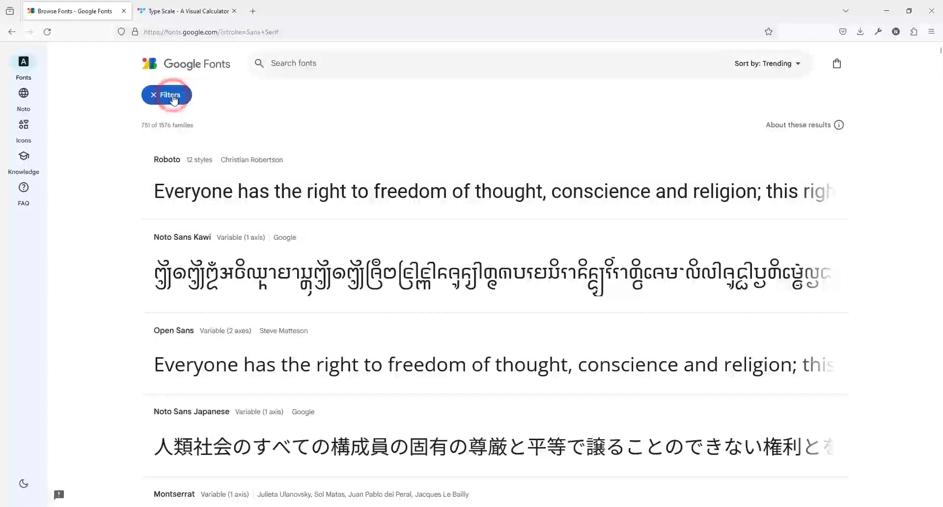
pyautogui.scroll(-3, 104, 368)
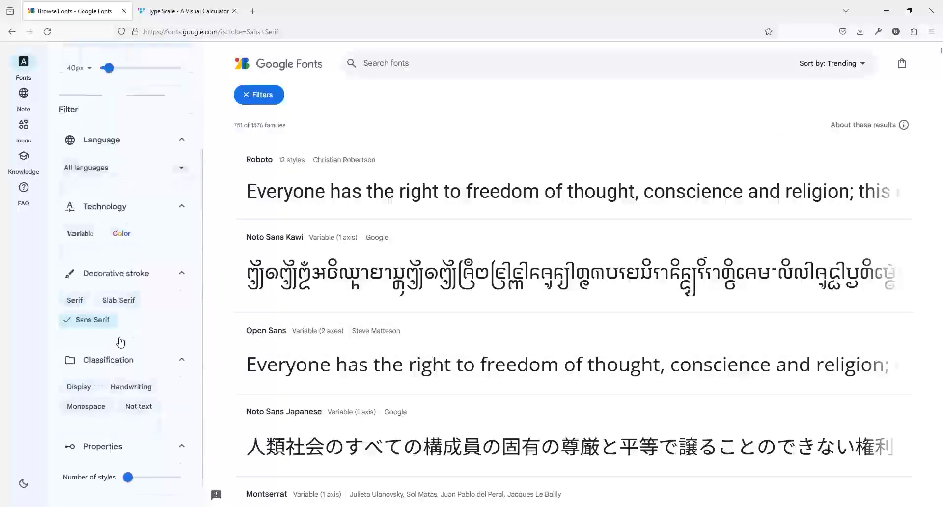
pyautogui.click(82, 280)
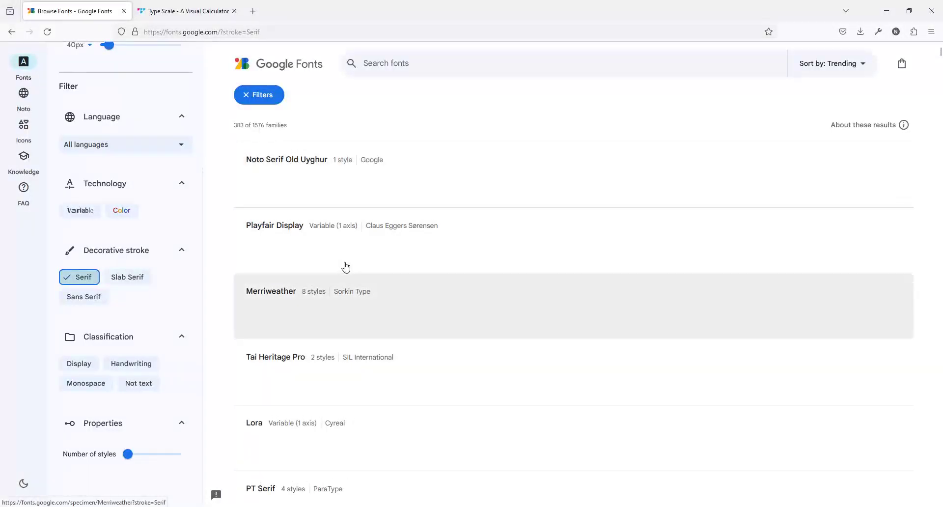
pyautogui.scroll(-10, 347, 277)
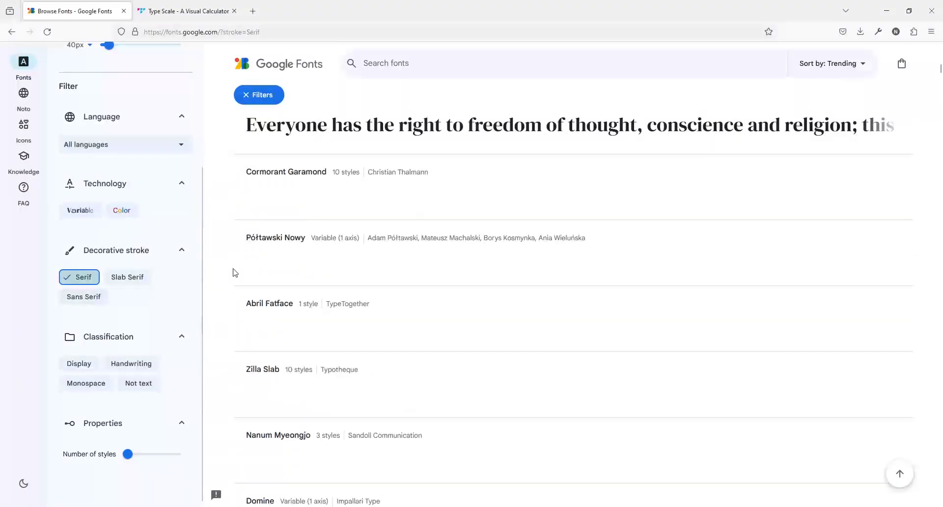
pyautogui.click(96, 297)
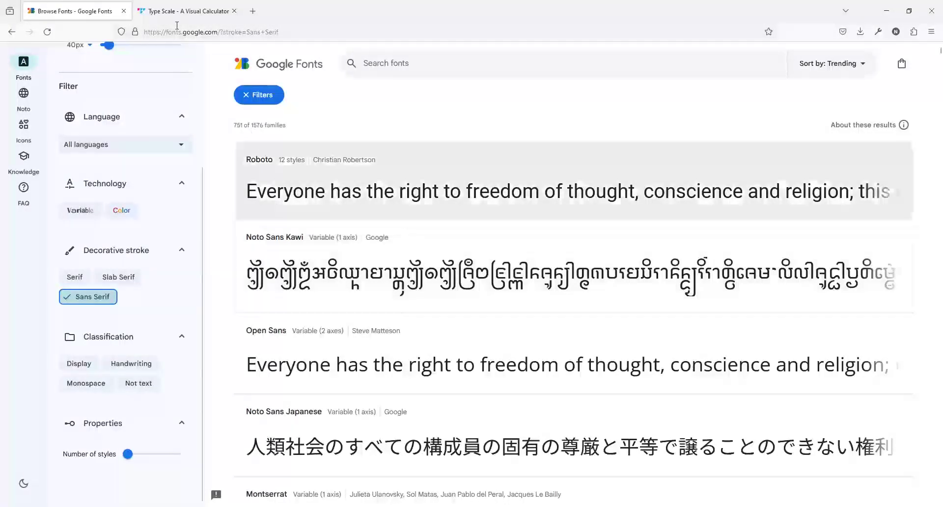
# - On the Typescale page, preview the 1.250 – Major Third scale and set the scale to 1.200 – Minor Third
pyautogui.click(181, 11)
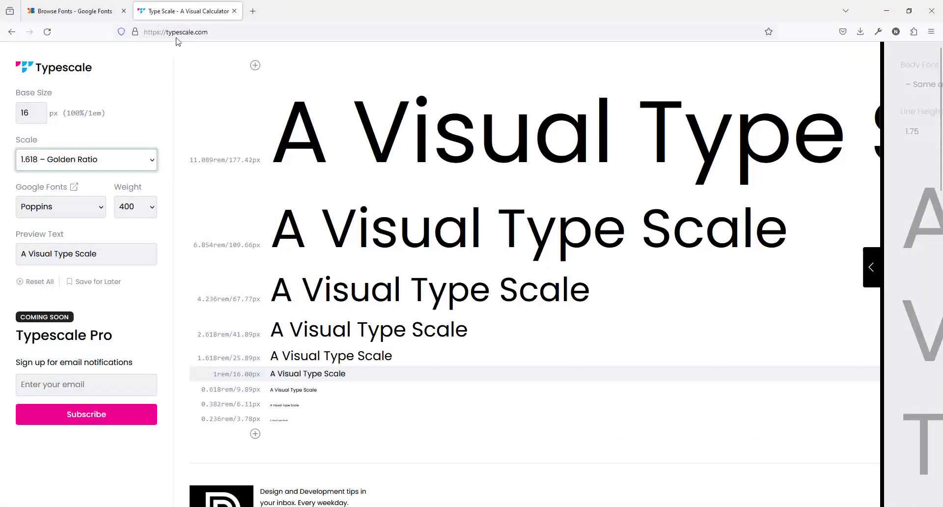
pyautogui.click(35, 115)
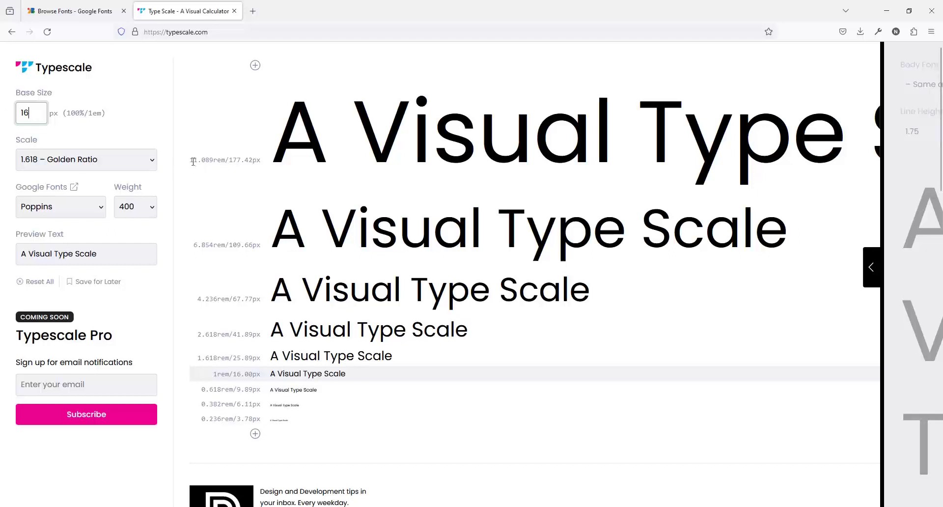
pyautogui.click(65, 168)
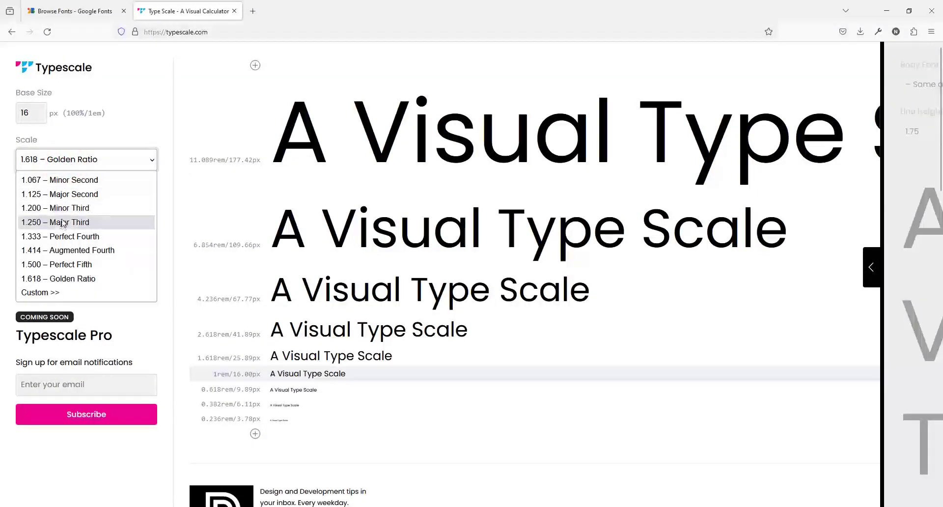
pyautogui.click(63, 223)
pyautogui.click(70, 162)
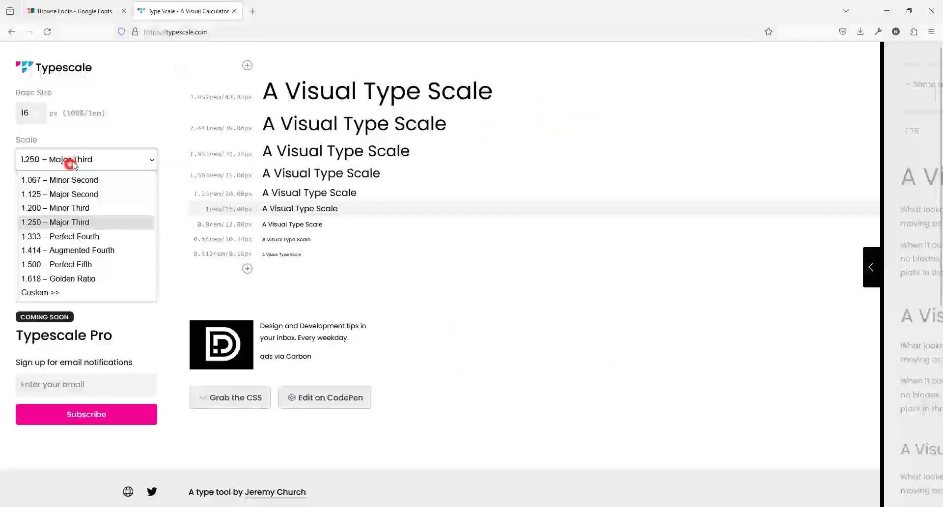
pyautogui.click(84, 208)
pyautogui.click(88, 159)
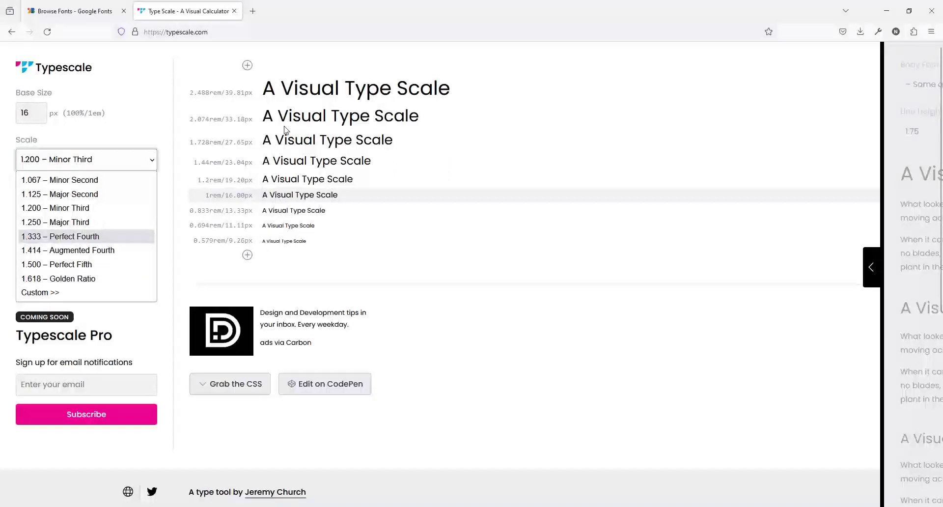
pyautogui.click(116, 136)
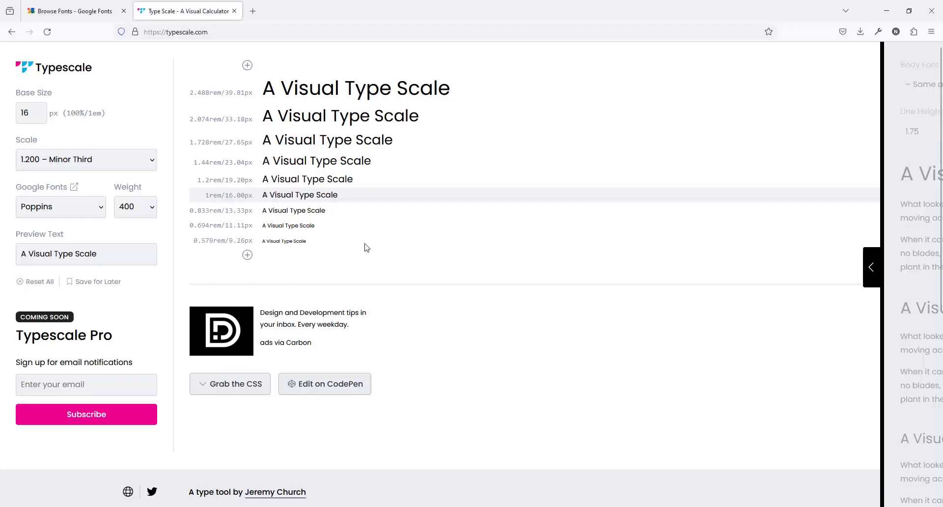
# - Switch back to Figma and move the heading text, Serif and San Serif labels together out of the Desktop - 1 frame
pyautogui.click(274, 192)
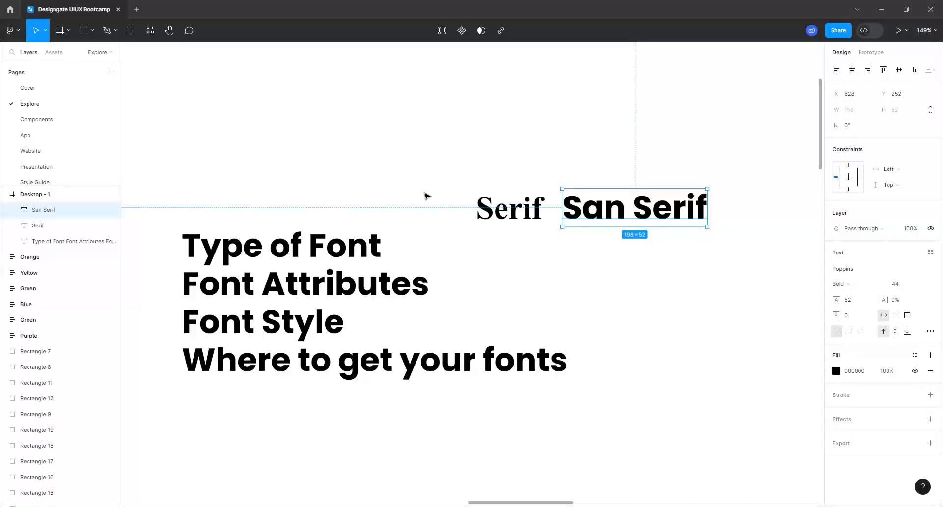
pyautogui.scroll(-3, 495, 324)
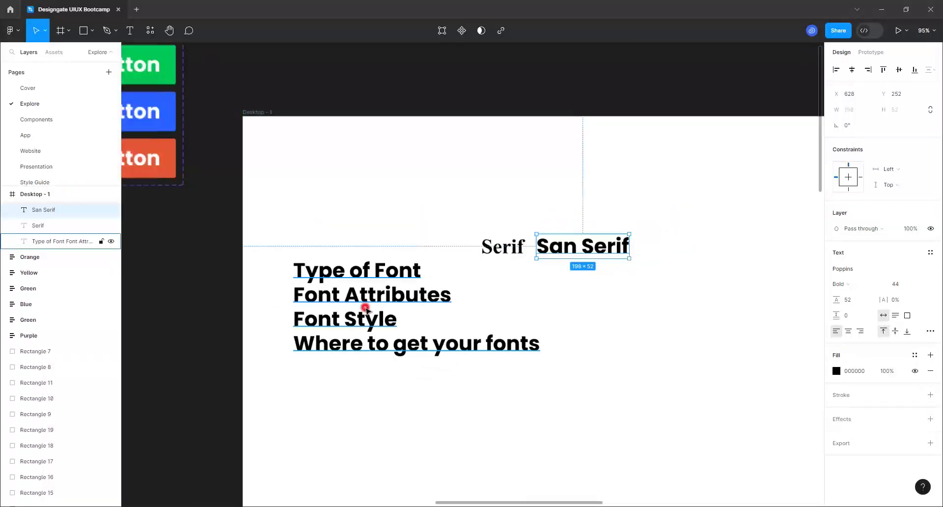
pyautogui.click(366, 309)
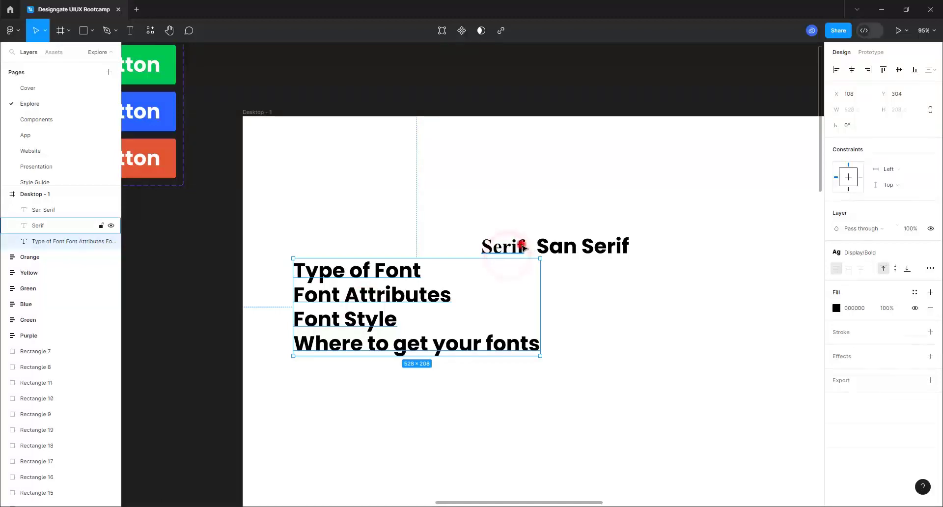
pyautogui.keyDown('shift'); pyautogui.click(522, 247); pyautogui.keyUp('shift')
pyautogui.keyDown('shift'); pyautogui.click(553, 247); pyautogui.keyUp('shift')
pyautogui.moveTo(617, 250); pyautogui.dragTo(211, 305)
# - Draw a text box about 232 × 126 in the Desktop - 1 frame and enter "fff" as placeholder text
pyautogui.click(127, 33)
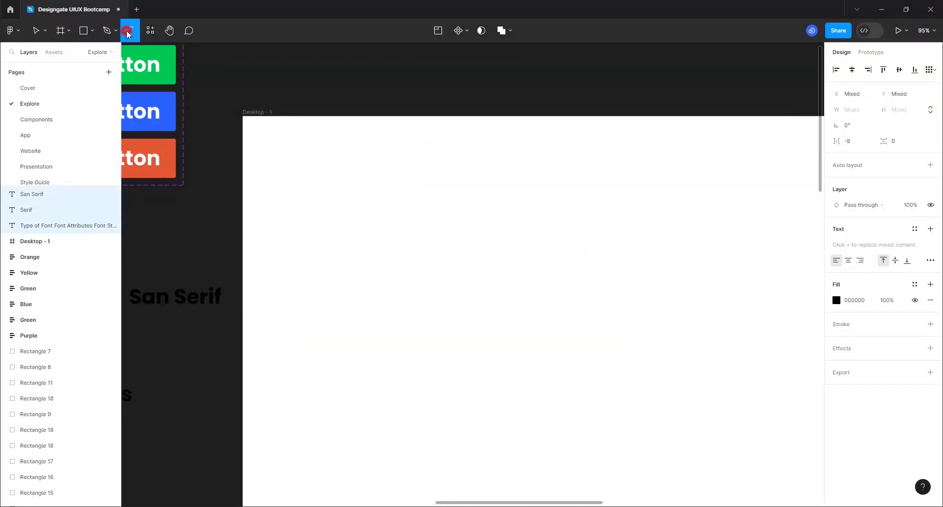
pyautogui.moveTo(317, 270); pyautogui.dragTo(425, 329)
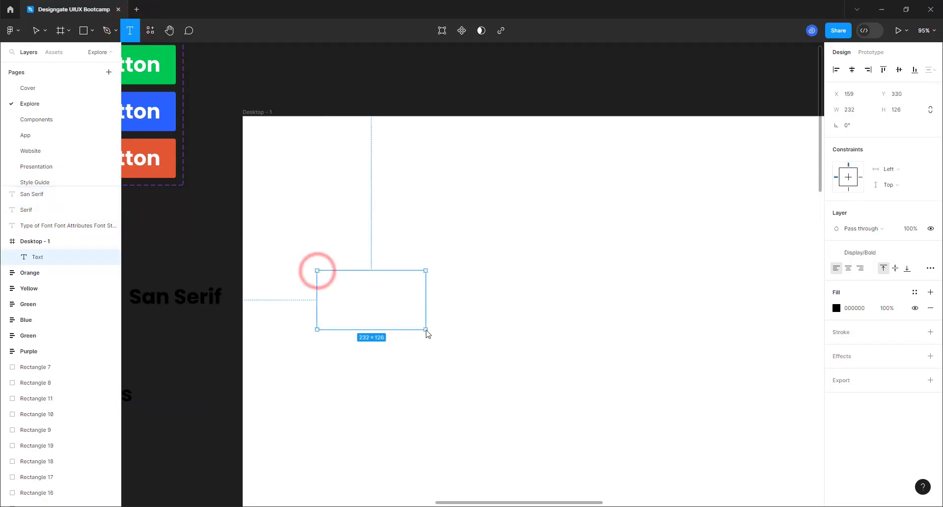
pyautogui.write('fff')
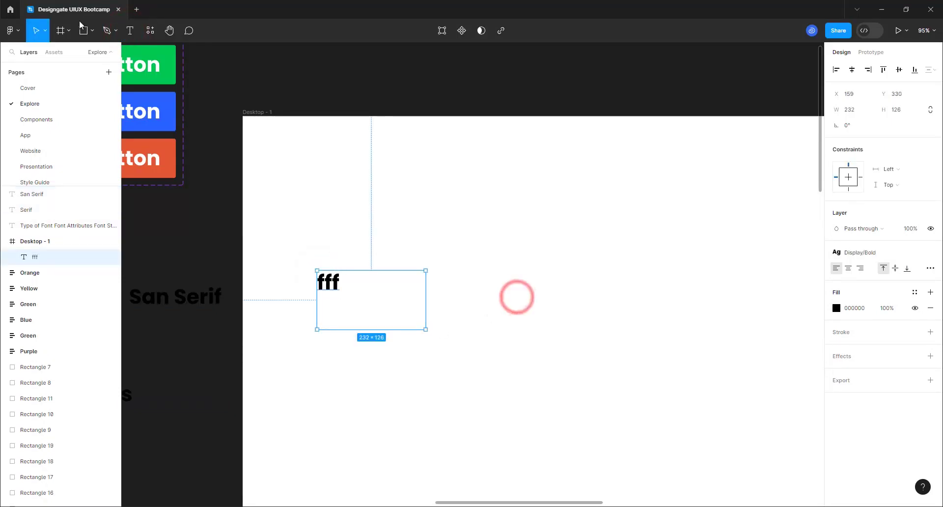
# - Run the Content Reel plugin and fill the text box with the Lorem ipsum passage starting "Ut enim ad minim veniam"
pyautogui.click(10, 31)
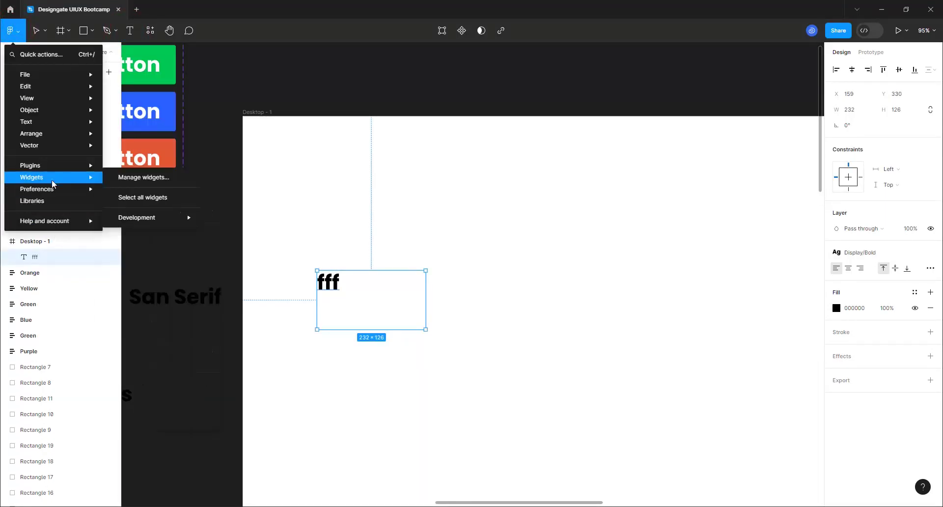
pyautogui.moveTo(64, 170)
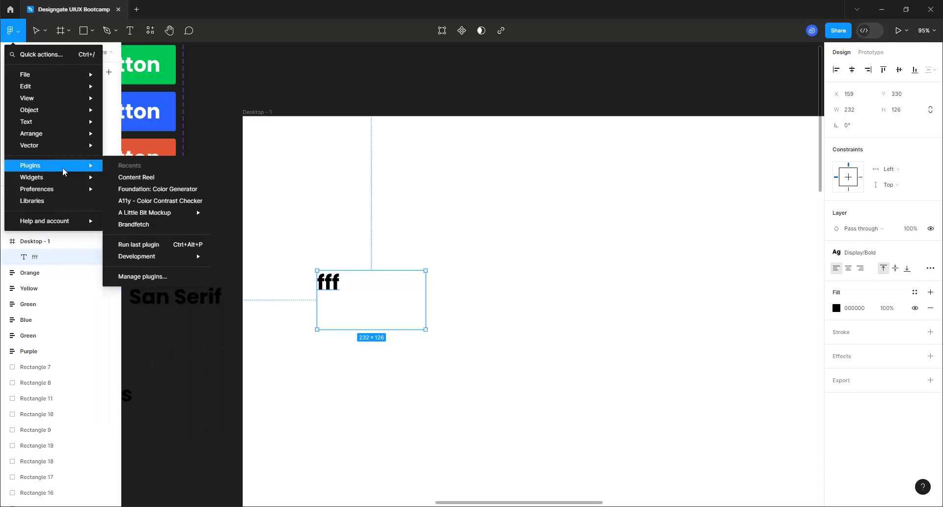
pyautogui.click(138, 181)
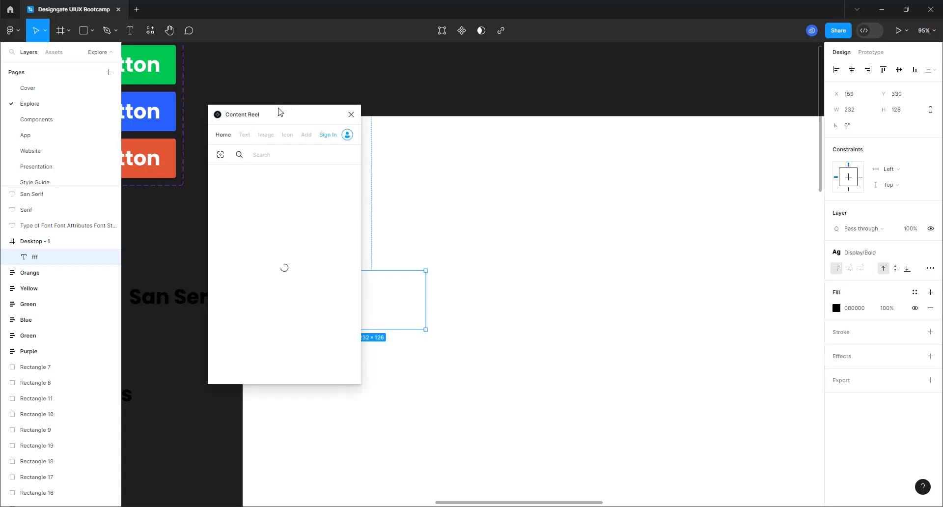
pyautogui.moveTo(279, 112); pyautogui.dragTo(550, 165)
pyautogui.click(516, 190)
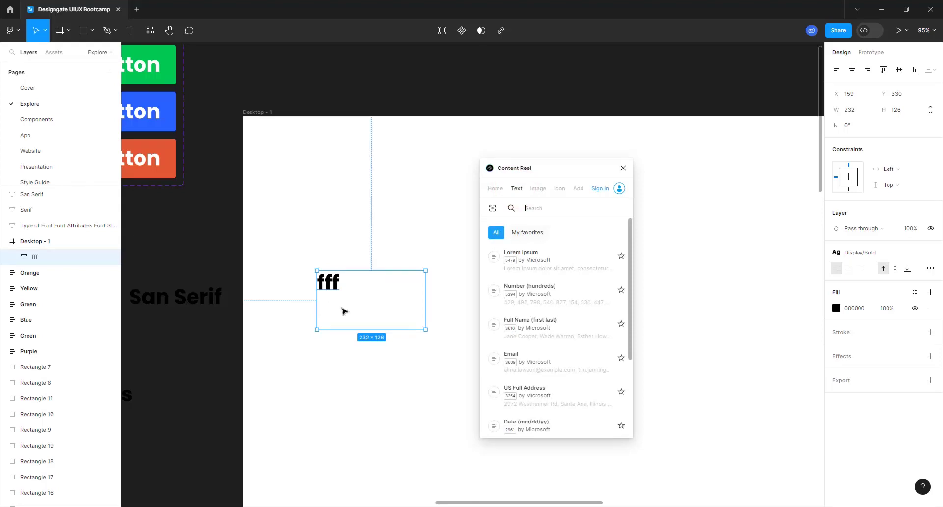
pyautogui.click(550, 258)
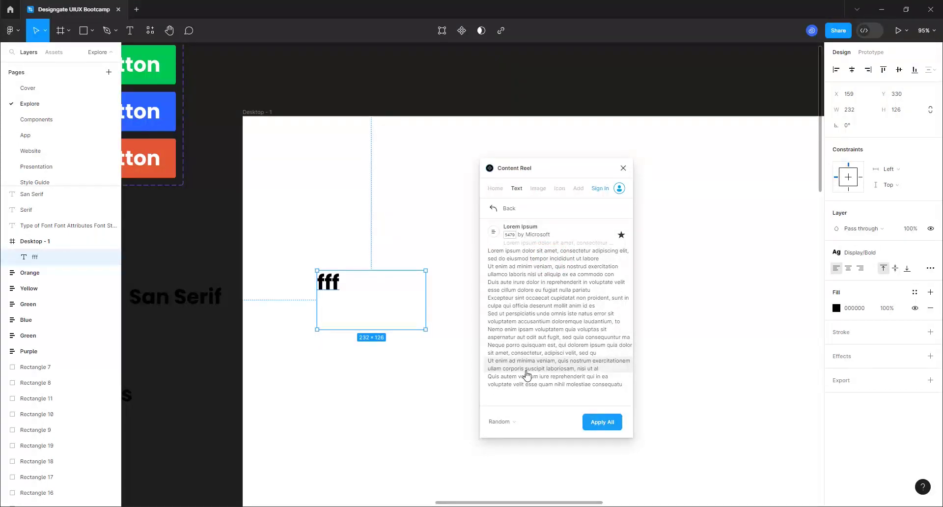
pyautogui.click(510, 268)
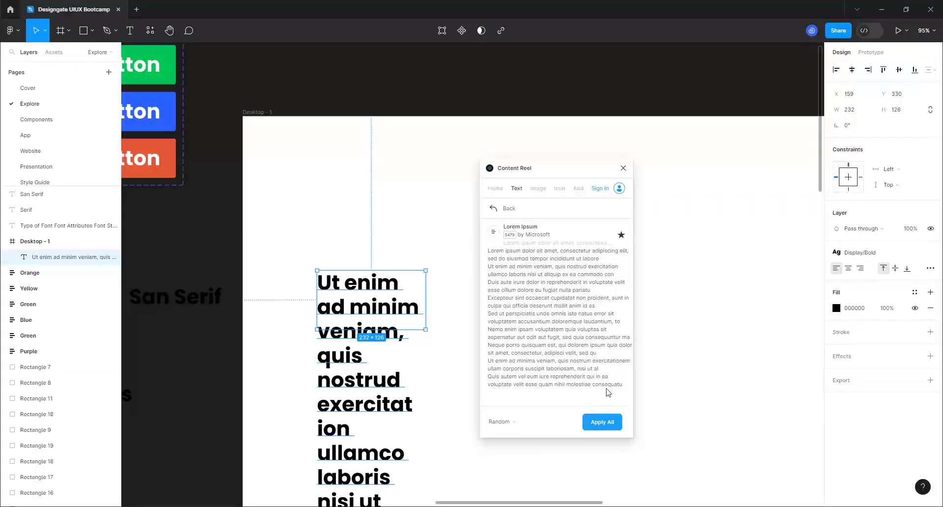
# - Close the Content Reel plugin and widen the placeholder paragraph's text box to about 643
pyautogui.click(620, 169)
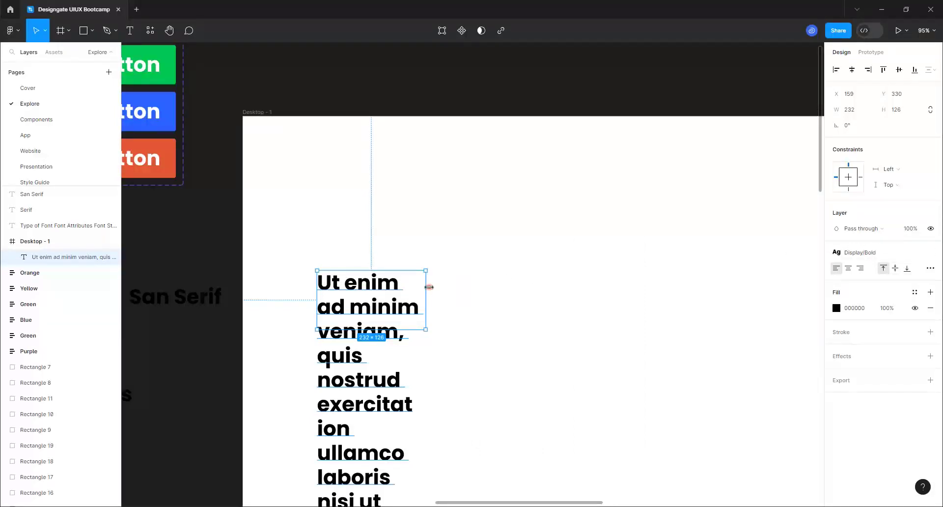
pyautogui.moveTo(428, 287); pyautogui.dragTo(618, 287)
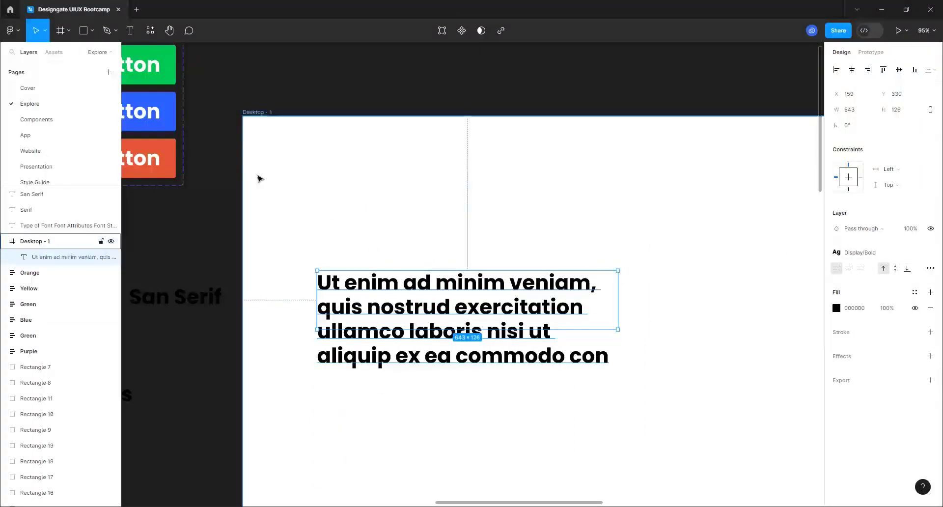
pyautogui.scroll(-3, 253, 172)
pyautogui.scroll(6, 358, 279)
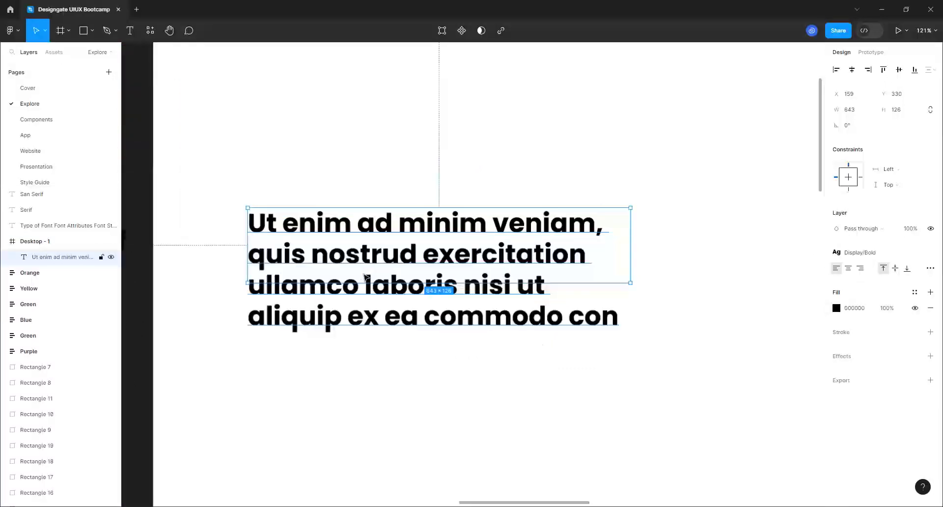
# - Detach the paragraph from its Display/Bold text style and set its font size to 16
pyautogui.click(929, 253)
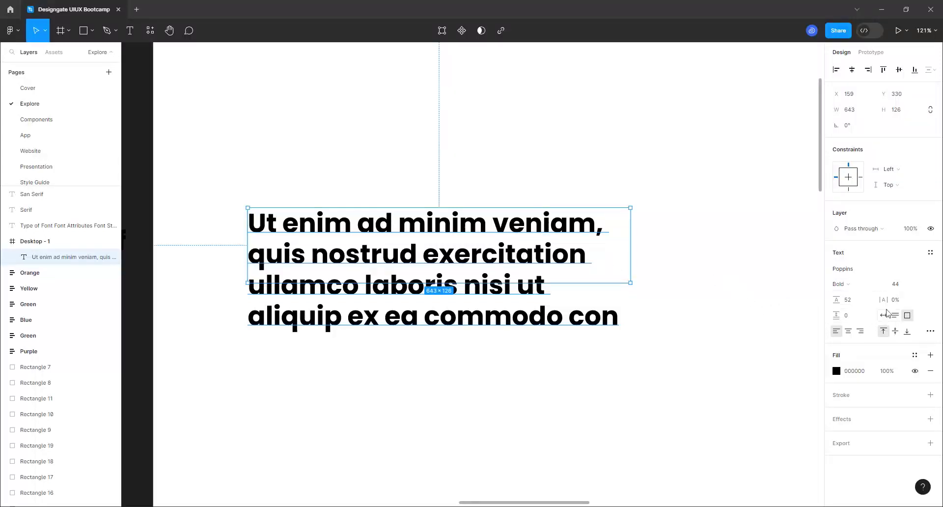
pyautogui.click(902, 284)
pyautogui.write('16')
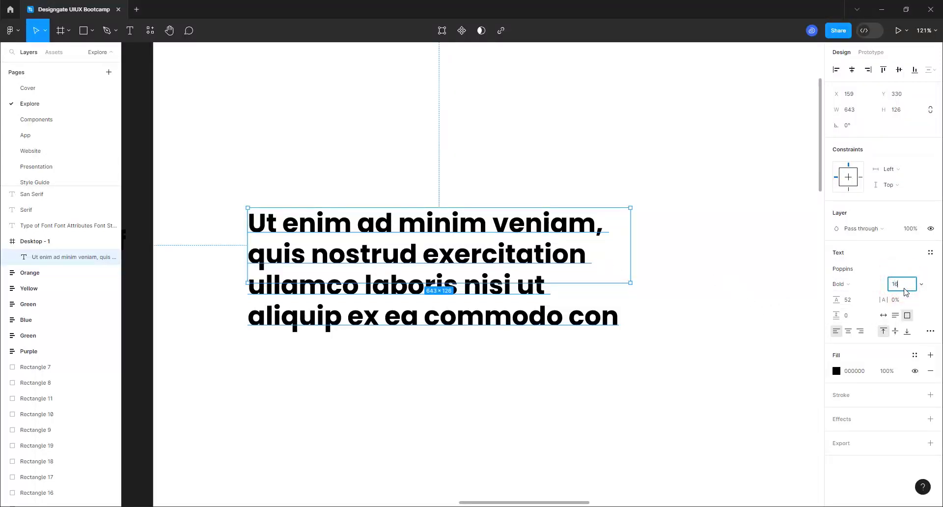
pyautogui.press('Return')
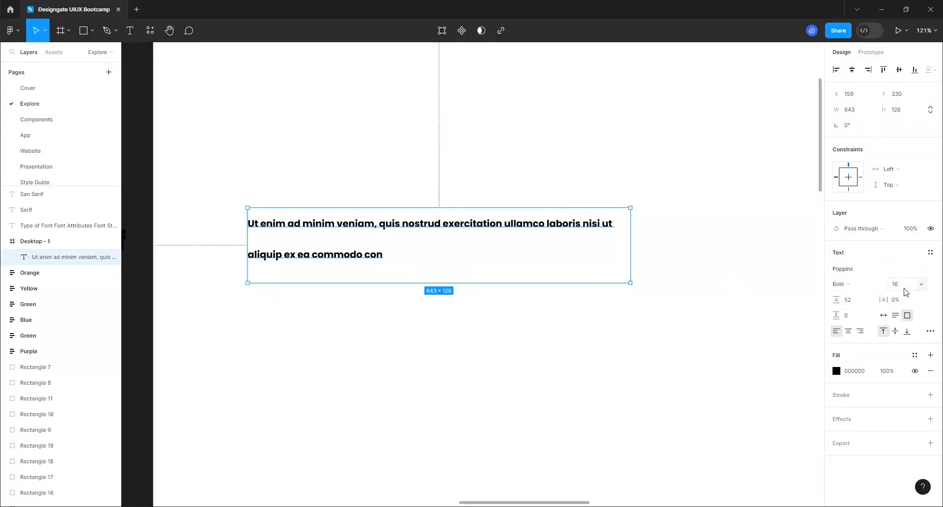
# - Change the paragraph's font weight to Regular and set its line height to 24
pyautogui.click(850, 284)
pyautogui.click(854, 249)
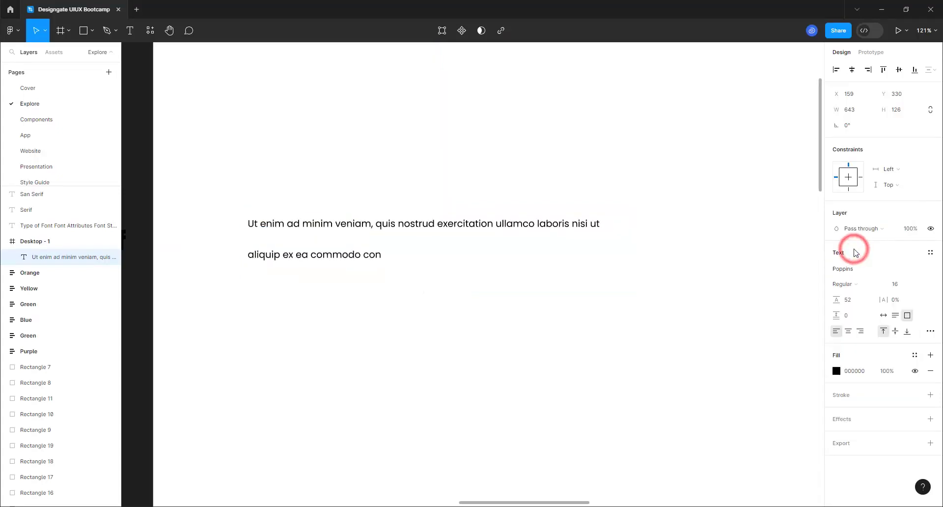
pyautogui.click(853, 301)
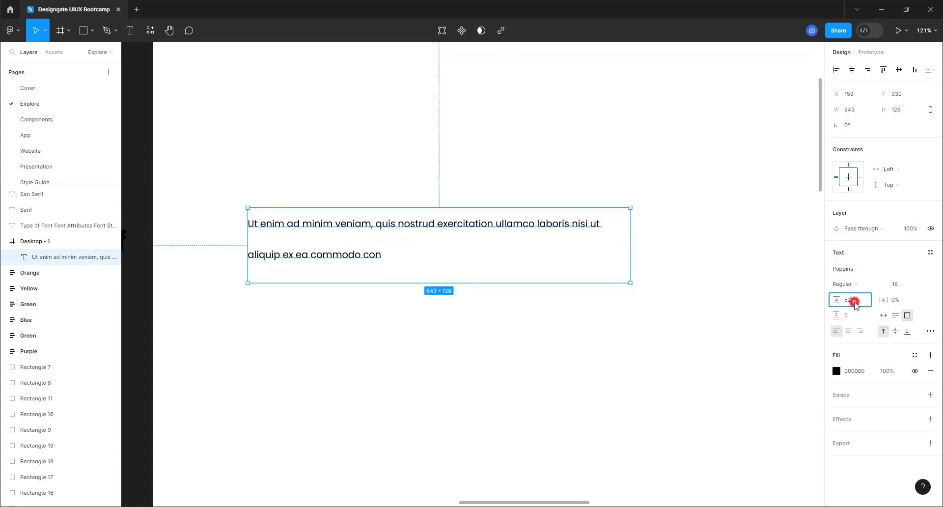
pyautogui.write('24')
pyautogui.press('Return')
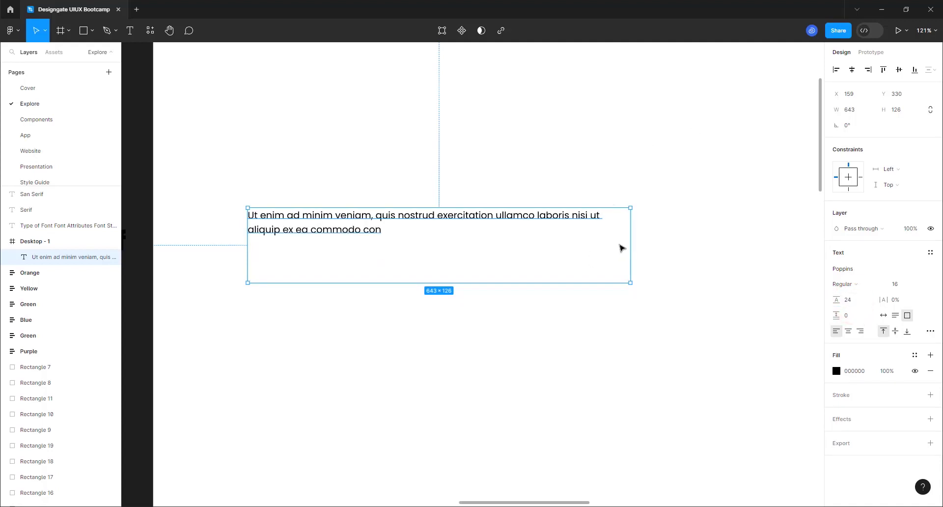
# - Shrink the paragraph's text box to about 292 × 86 and move it slightly lower in the frame
pyautogui.moveTo(633, 241); pyautogui.dragTo(421, 273)
pyautogui.click(306, 243)
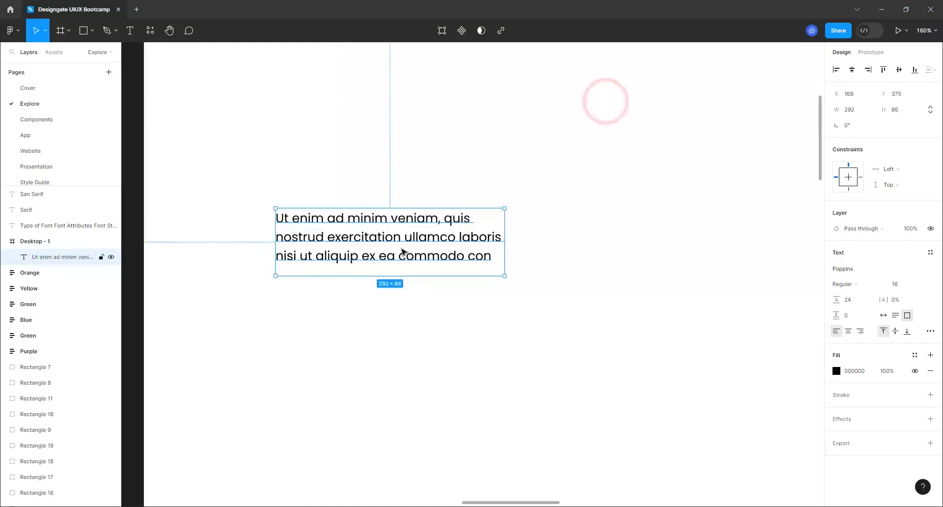
pyautogui.moveTo(409, 257); pyautogui.dragTo(392, 281)
# - Duplicate the paragraph and replace the text of the upper copy with "Category"
pyautogui.hotkey('ctrl', 'd')
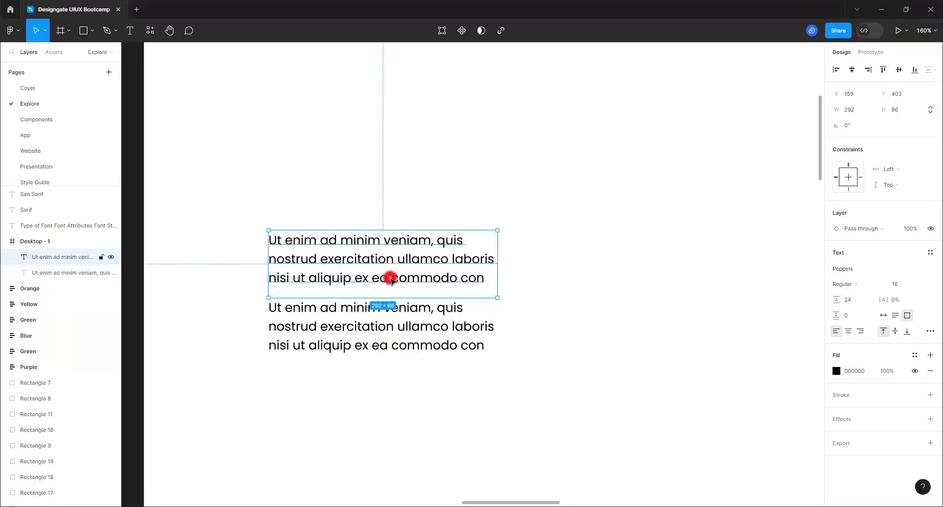
pyautogui.doubleClick(391, 281)
pyautogui.write('C')
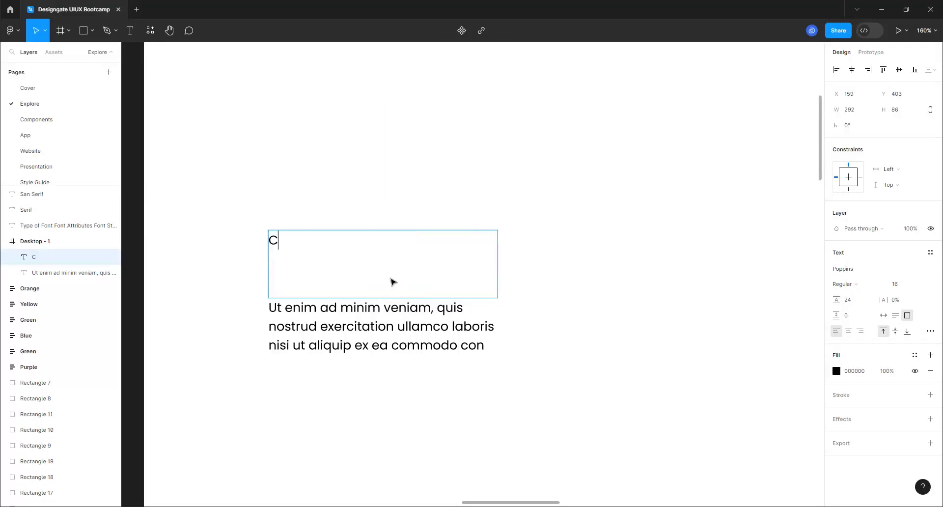
pyautogui.write('ater')
pyautogui.write('gory')
pyautogui.click(548, 283)
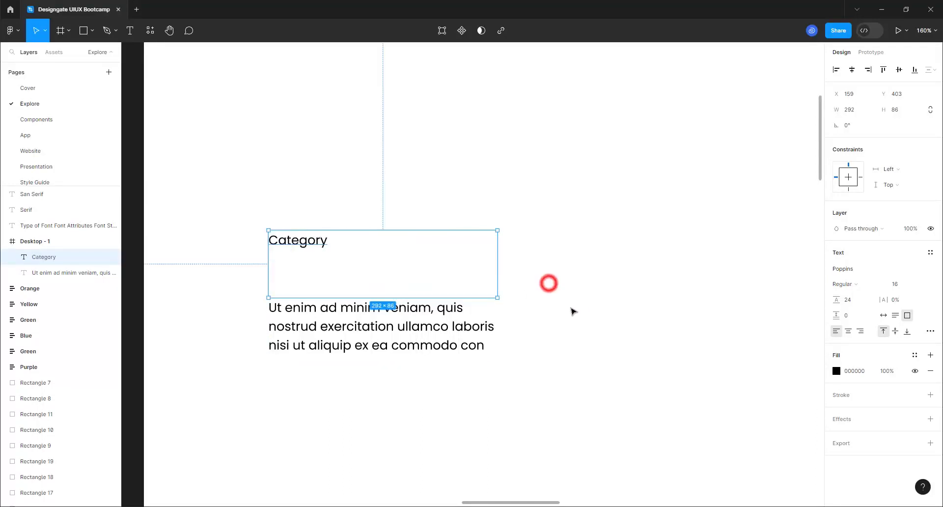
# - Set the Category text to auto width with middle vertical alignment and move it down closer to the paragraph
pyautogui.click(883, 315)
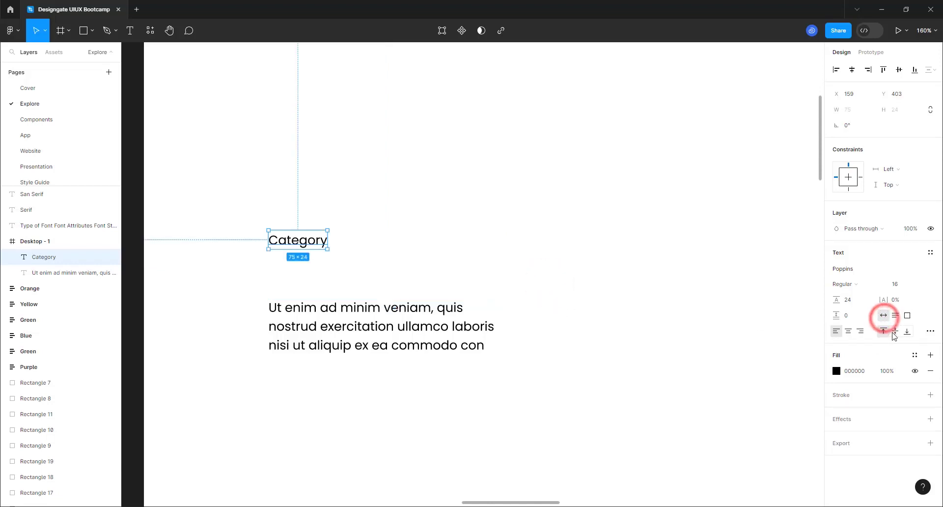
pyautogui.click(894, 332)
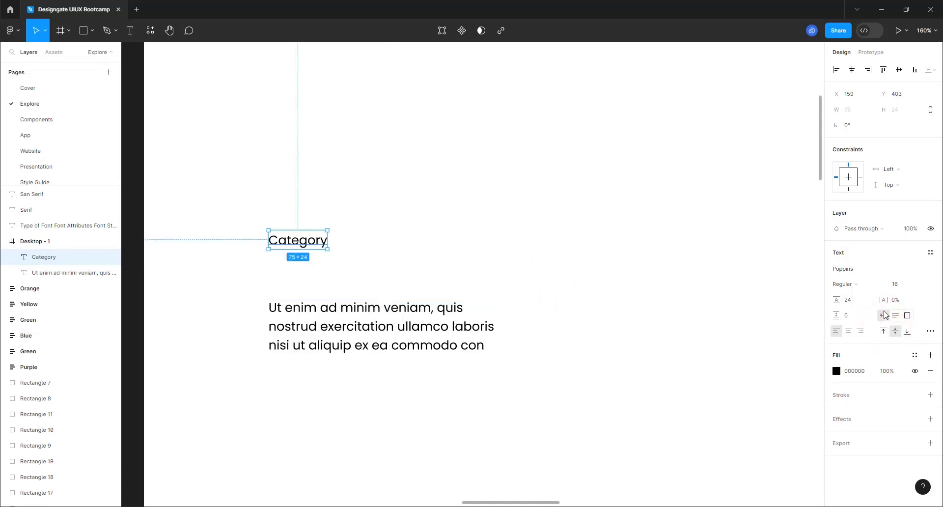
pyautogui.click(883, 314)
pyautogui.moveTo(303, 242); pyautogui.dragTo(300, 274)
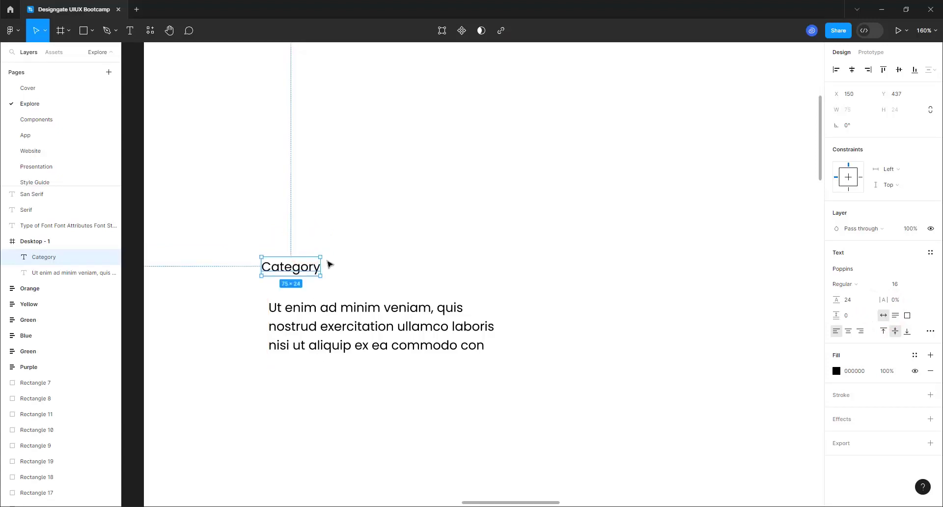
# - Set the Category text's font size to 24
pyautogui.click(902, 286)
pyautogui.write('24')
pyautogui.press('Return')
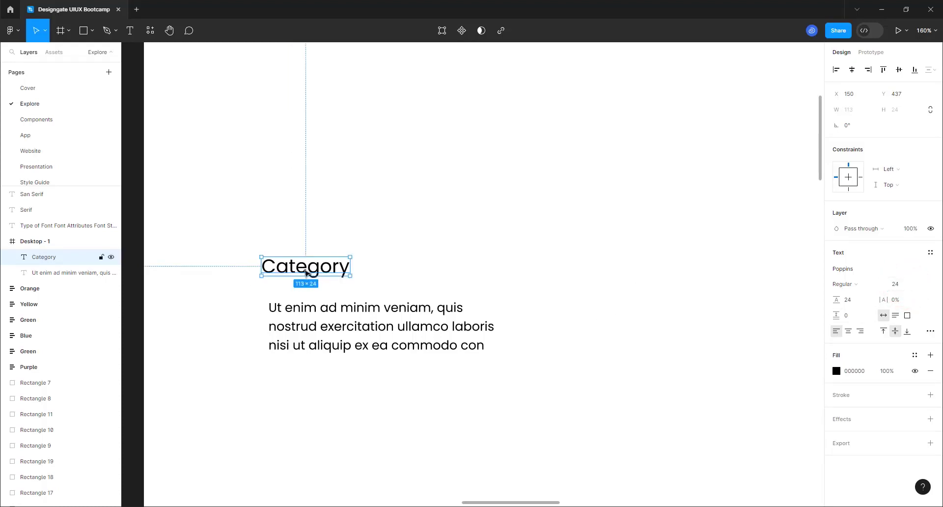
# - Duplicate the Category text, place the copy above it and change its wording to "Sub Heading"
pyautogui.hotkey('ctrl', 'd')
pyautogui.moveTo(317, 271); pyautogui.dragTo(323, 215)
pyautogui.doubleClick(322, 214)
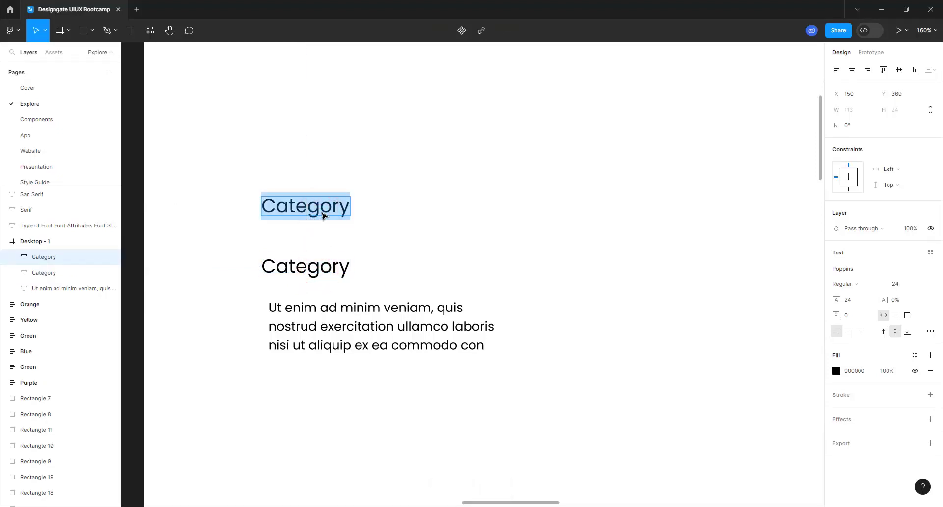
pyautogui.write('Sub Hea')
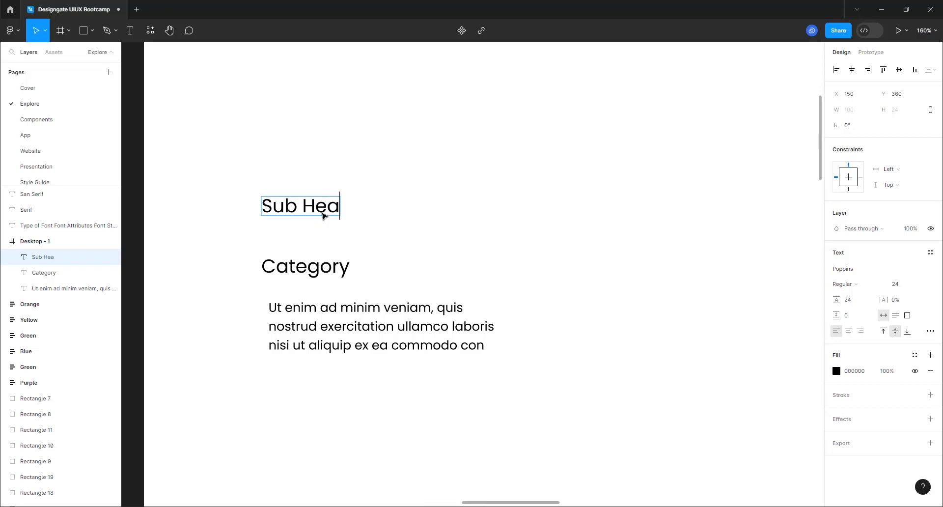
pyautogui.write('ding')
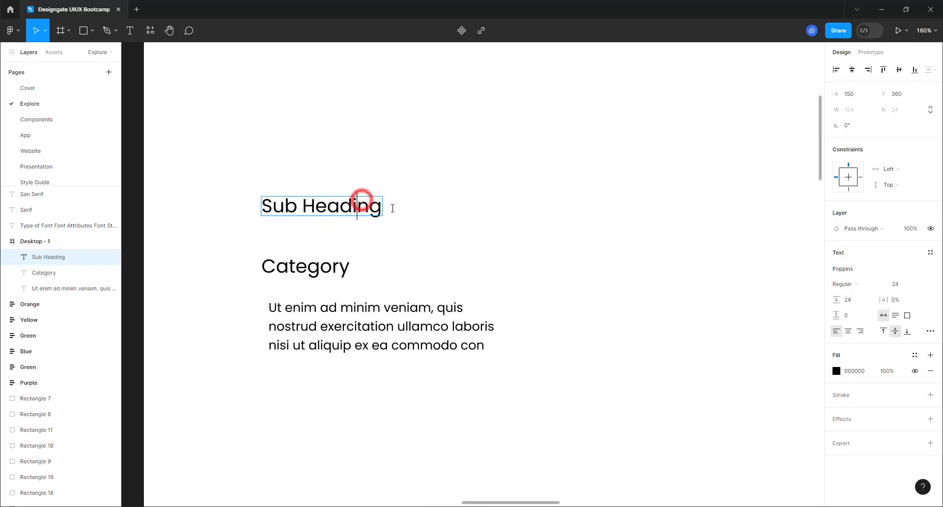
pyautogui.press('Escape')
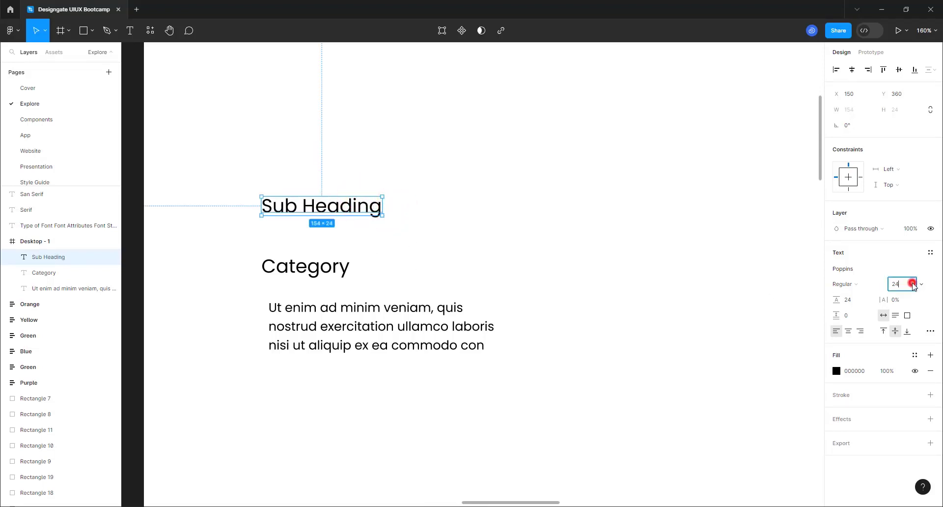
# - Set the Sub Heading font size to 32 and move Category and Sub Heading down into a closer stack above the paragraph
pyautogui.click(906, 290)
pyautogui.write('32')
pyautogui.press('Return')
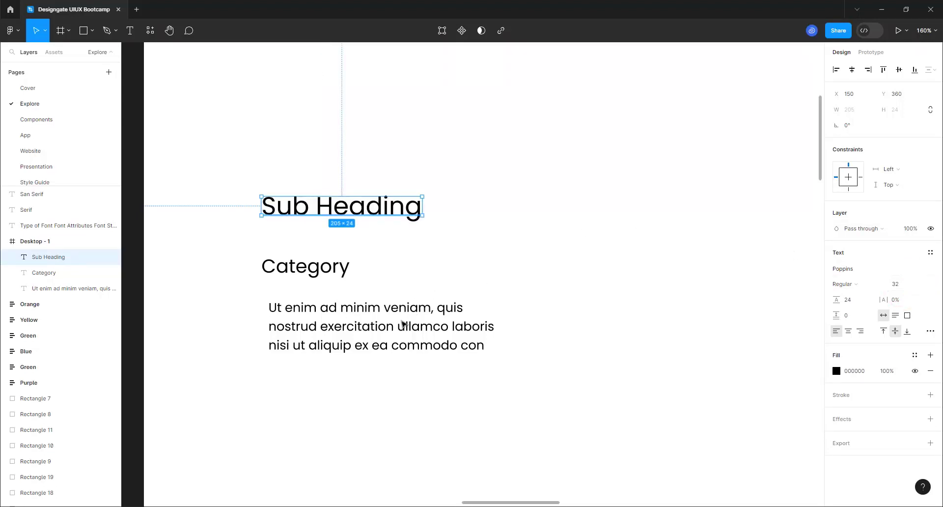
pyautogui.moveTo(295, 266); pyautogui.dragTo(306, 279)
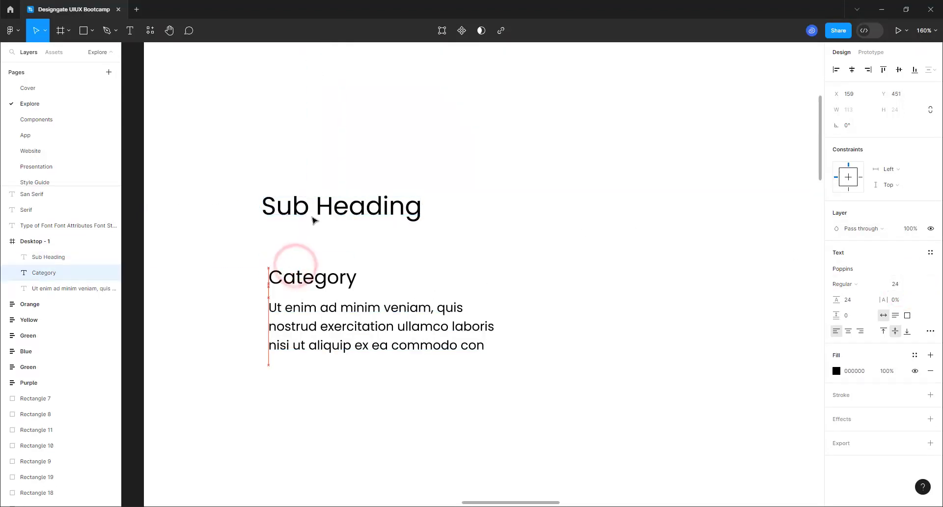
pyautogui.moveTo(299, 204); pyautogui.dragTo(304, 241)
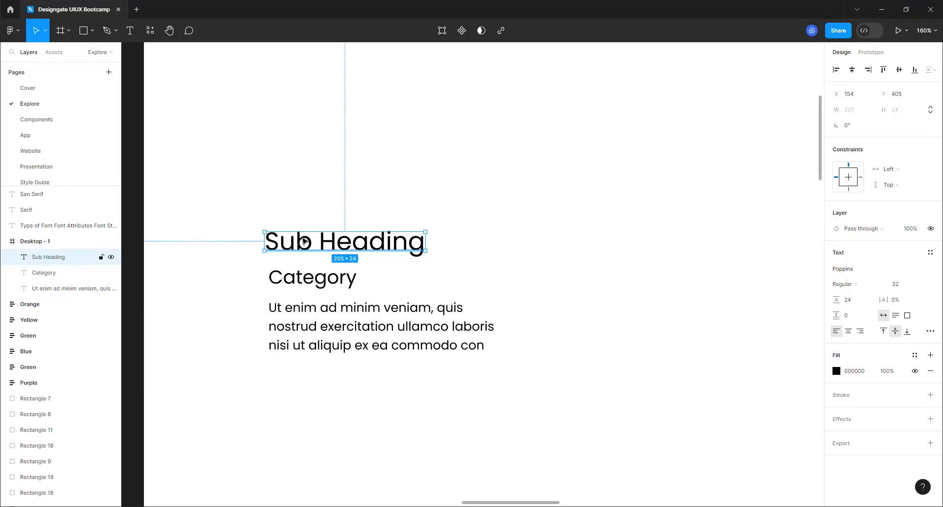
# - Duplicate the Sub Heading text, place the copy above it and change its wording to "Heading"
pyautogui.hotkey('ctrl', 'd')
pyautogui.moveTo(305, 240); pyautogui.dragTo(305, 202)
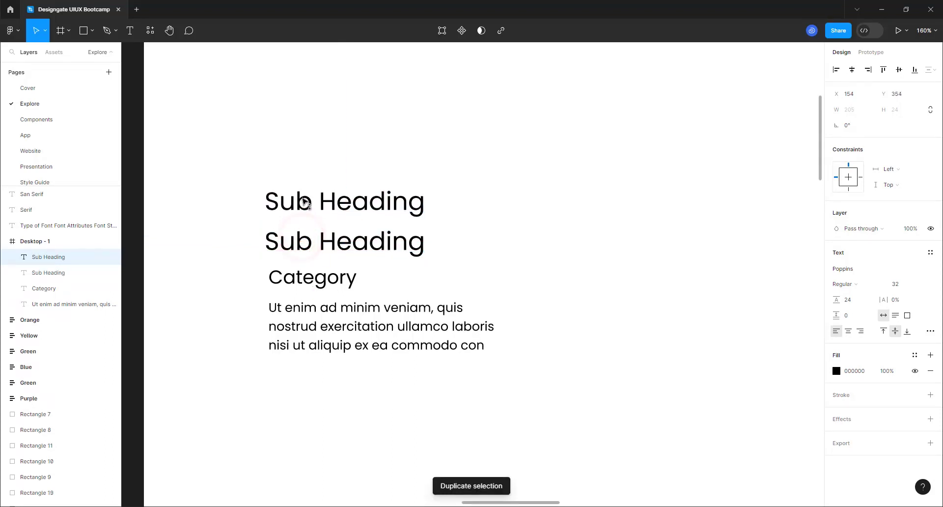
pyautogui.doubleClick(305, 202)
pyautogui.write('H')
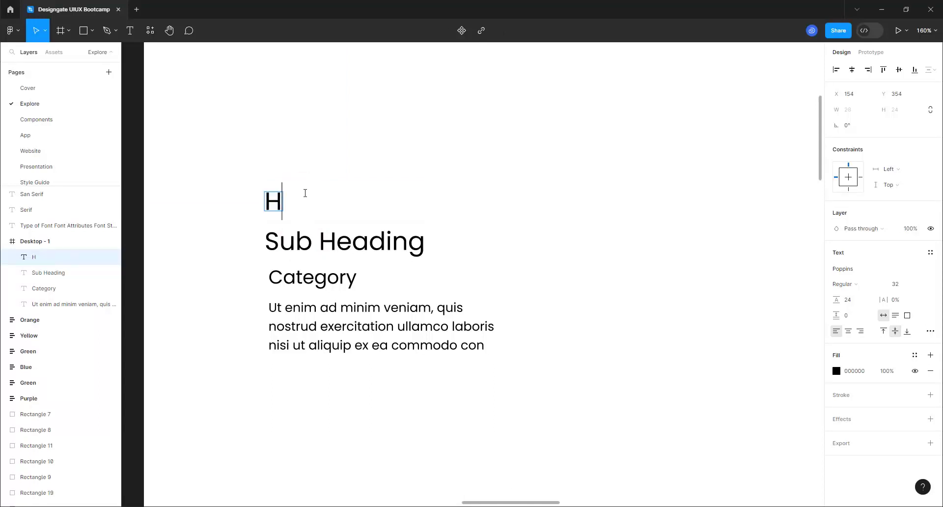
pyautogui.write('eading')
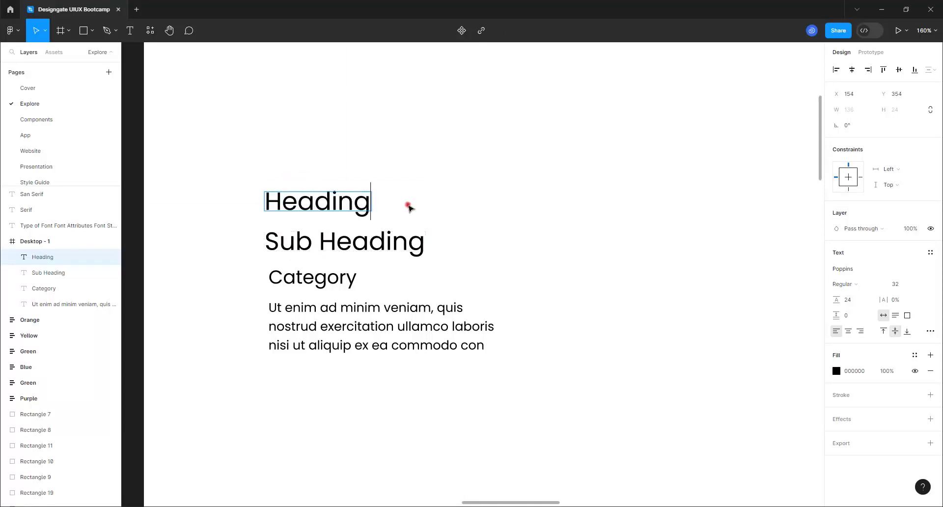
pyautogui.click(409, 208)
# - Increase the Heading text's font size by 16 to 48
pyautogui.click(903, 284)
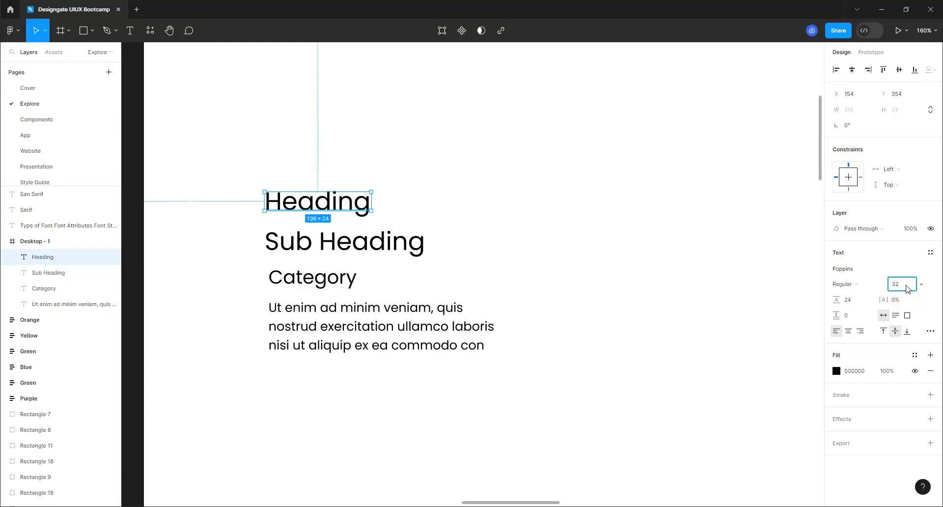
pyautogui.write('+16')
pyautogui.press('Return')
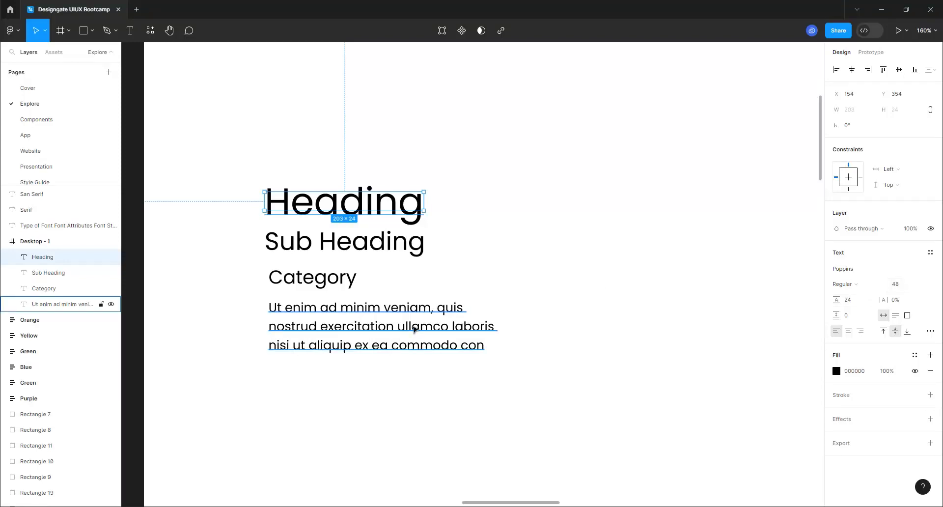
pyautogui.click(383, 338)
pyautogui.click(311, 275)
pyautogui.keyDown('shift'); pyautogui.click(308, 247); pyautogui.keyUp('shift')
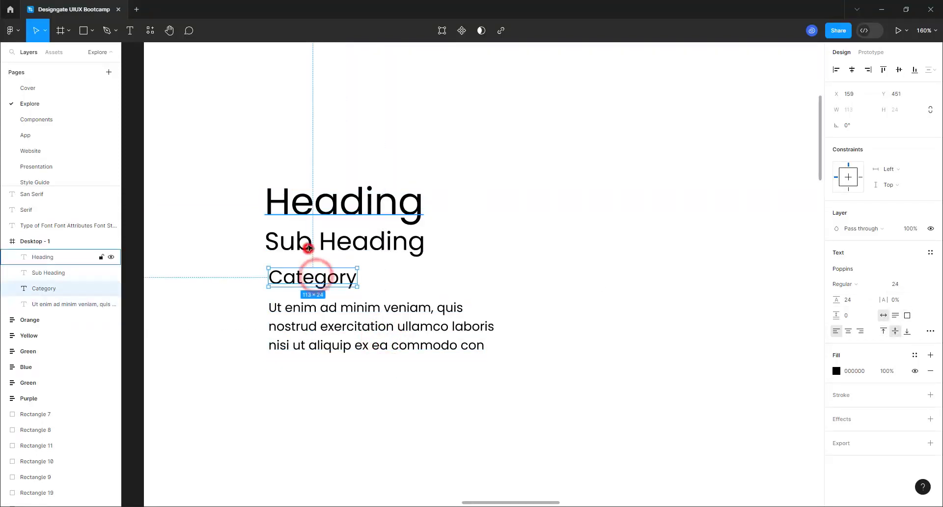
pyautogui.click(301, 244)
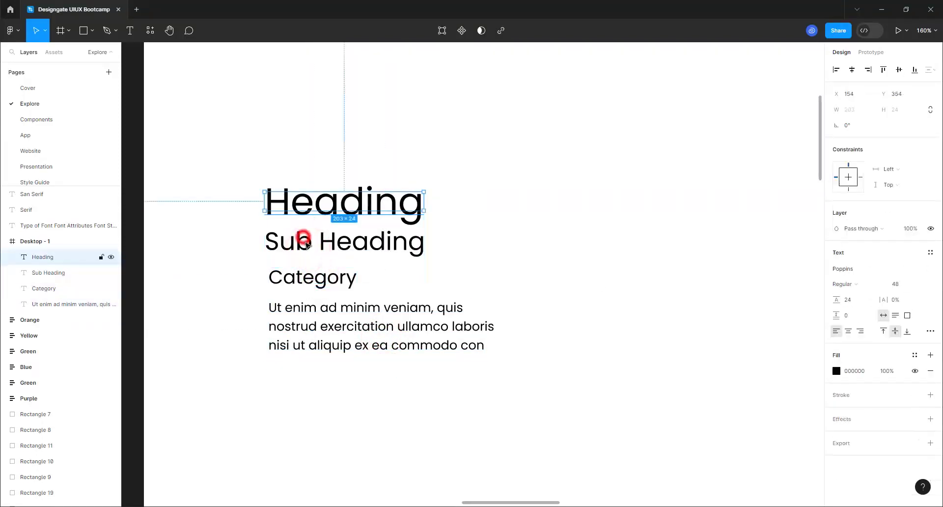
pyautogui.click(513, 255)
pyautogui.click(412, 244)
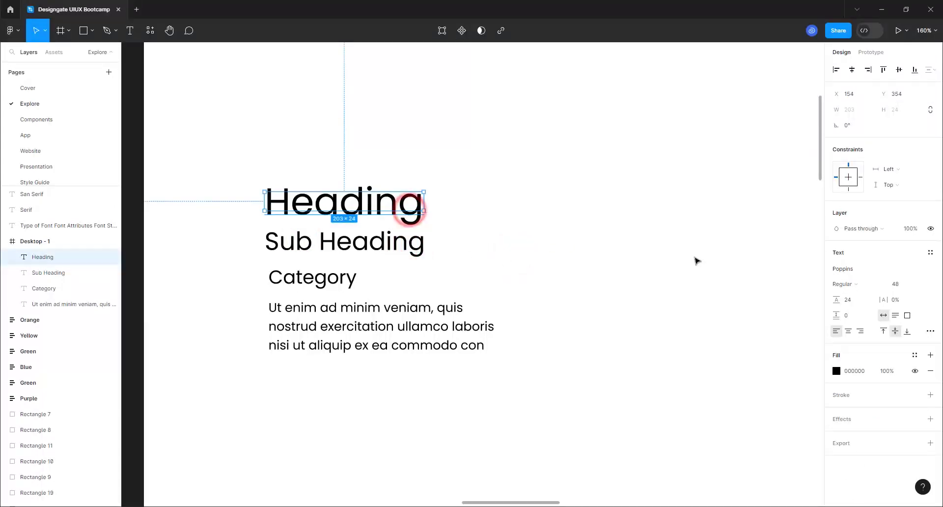
pyautogui.click(598, 290)
# - Increase the Category text's line height by 8 to 32
pyautogui.click(277, 276)
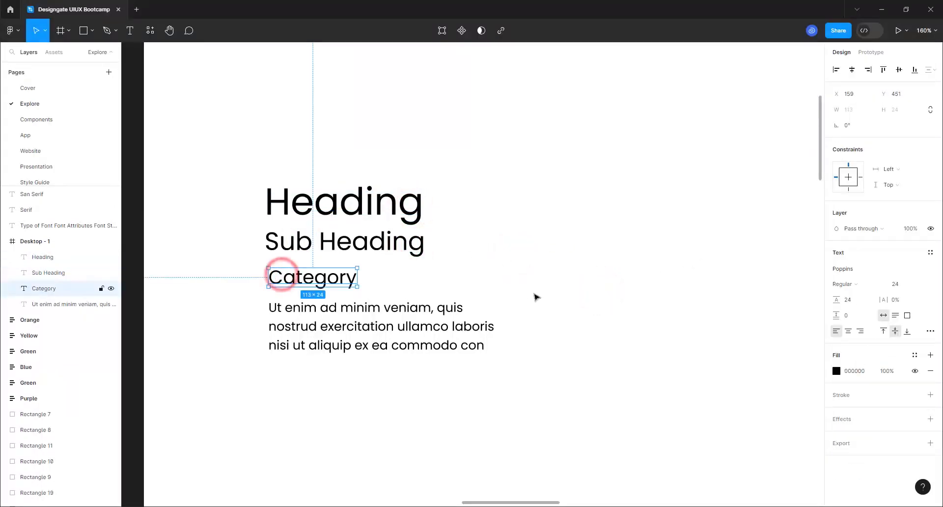
pyautogui.click(860, 301)
pyautogui.write('+')
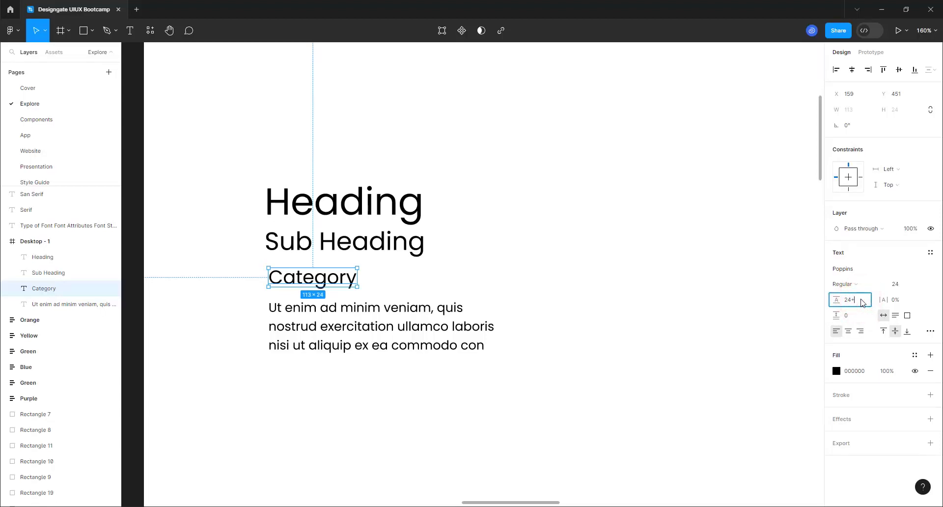
pyautogui.write('8')
pyautogui.press('Return')
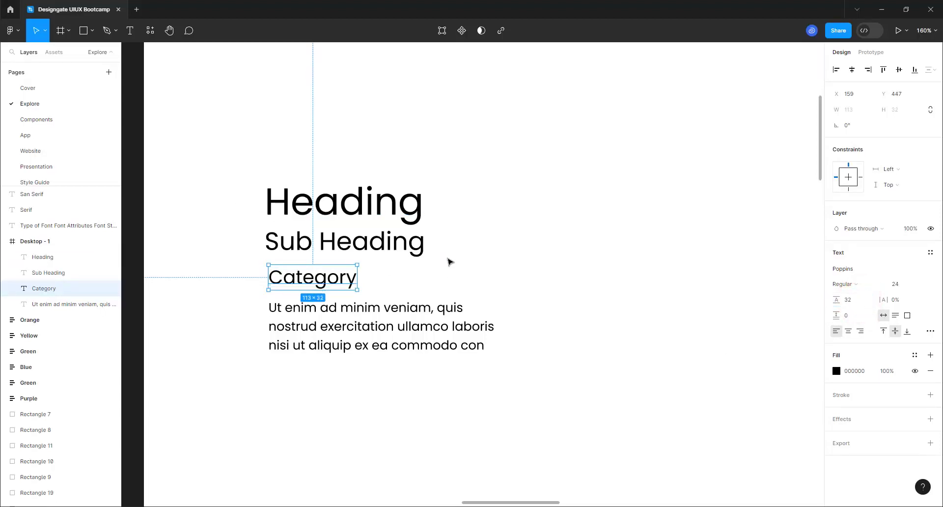
# - Set the Sub Heading text's line height to 40
pyautogui.click(414, 246)
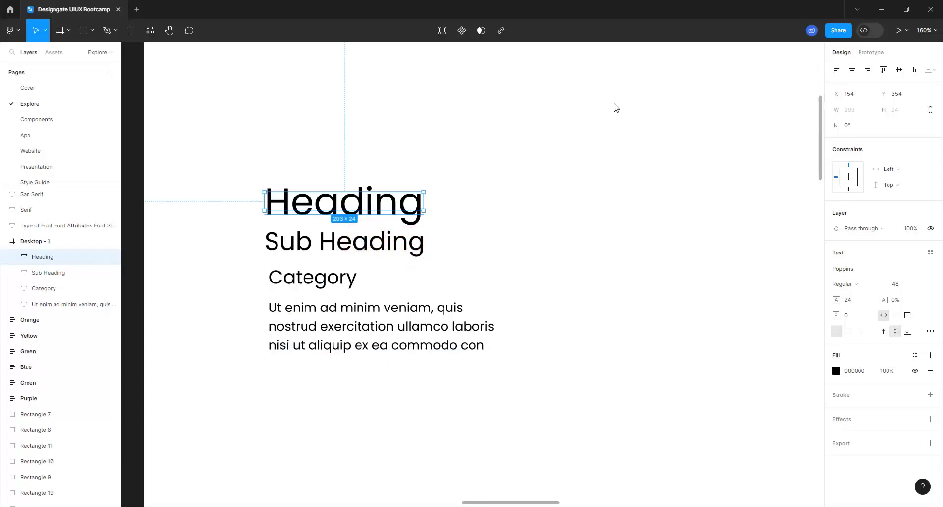
pyautogui.press('Tab')
pyautogui.click(851, 301)
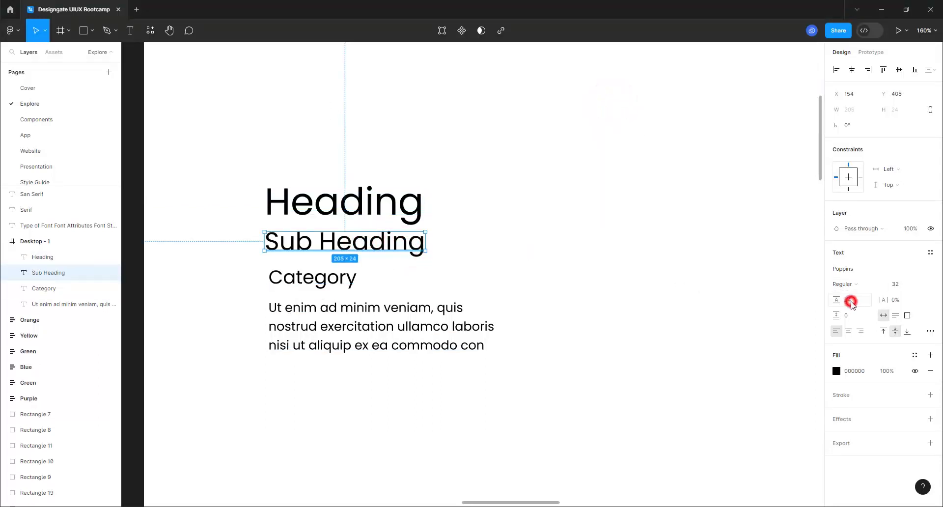
pyautogui.write('40')
pyautogui.press('Return')
# - Set the Heading text's line height to its font size plus 8, making it 56
pyautogui.click(325, 212)
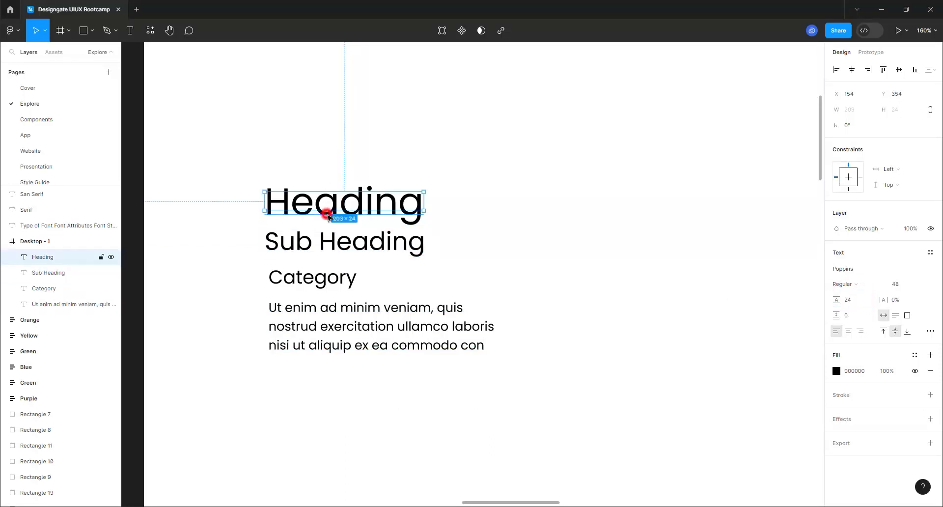
pyautogui.click(862, 299)
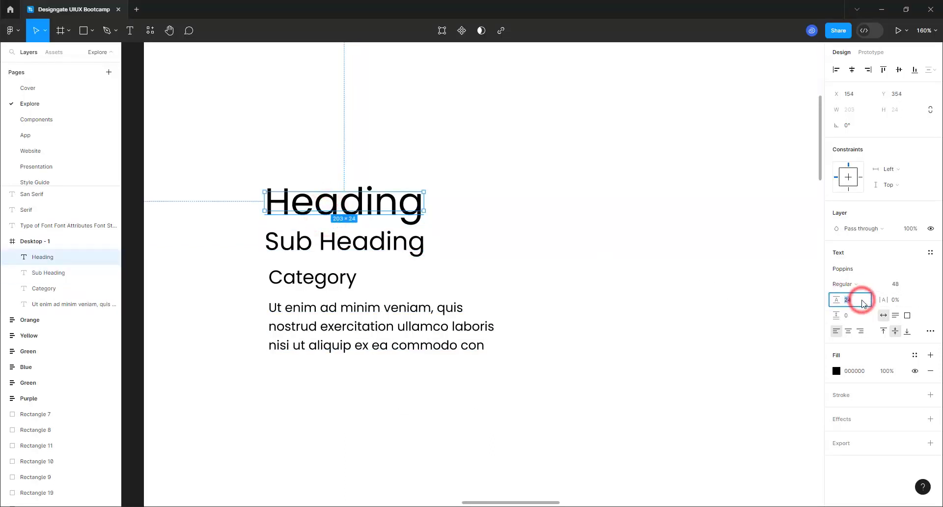
pyautogui.write('48+8')
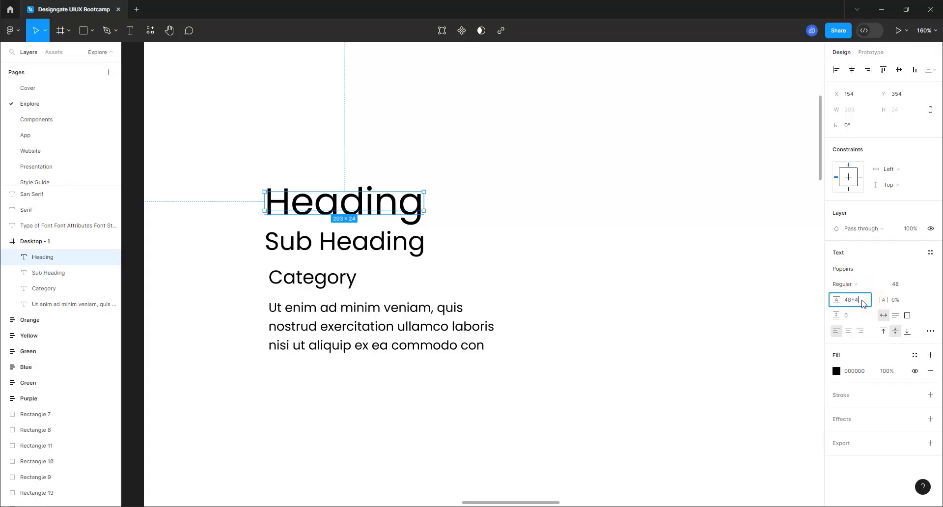
pyautogui.press('Return')
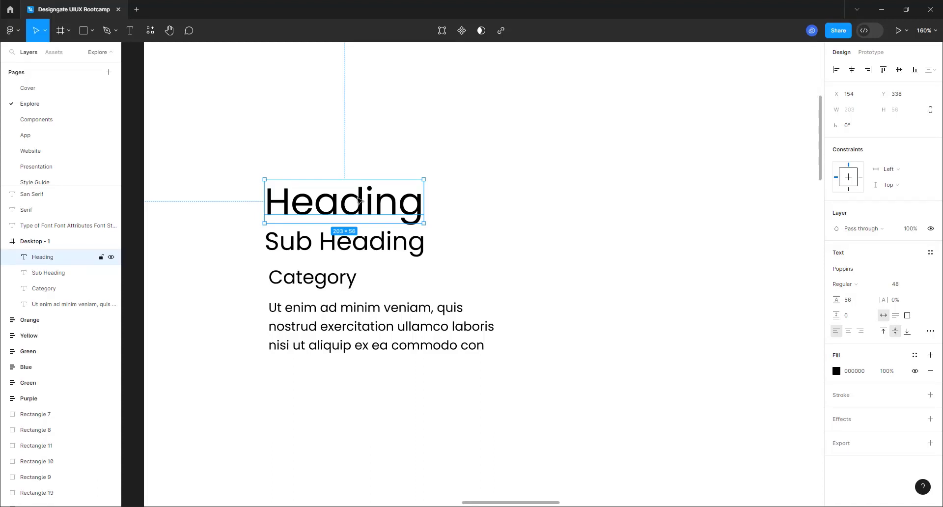
# - Move the Heading up and the paragraph slightly down to widen the gaps around Sub Heading and Category
pyautogui.moveTo(352, 215); pyautogui.dragTo(355, 199)
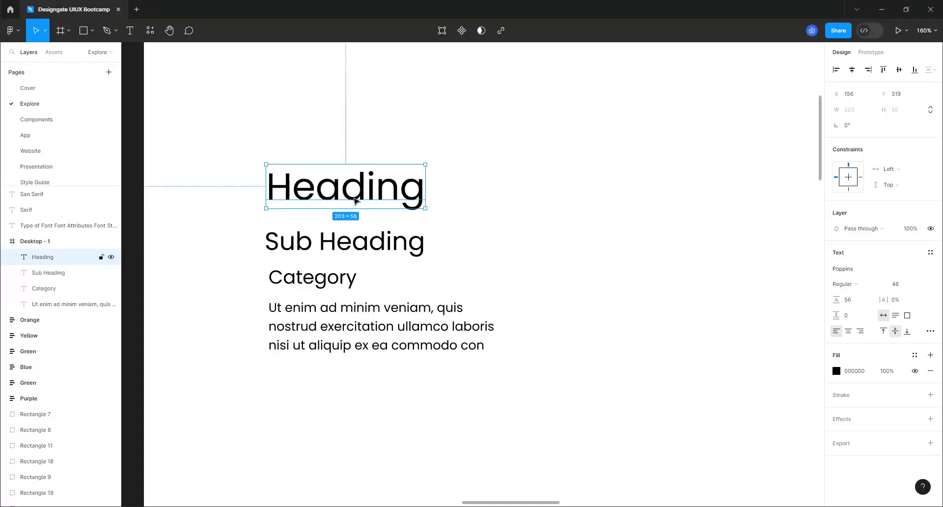
pyautogui.click(230, 256)
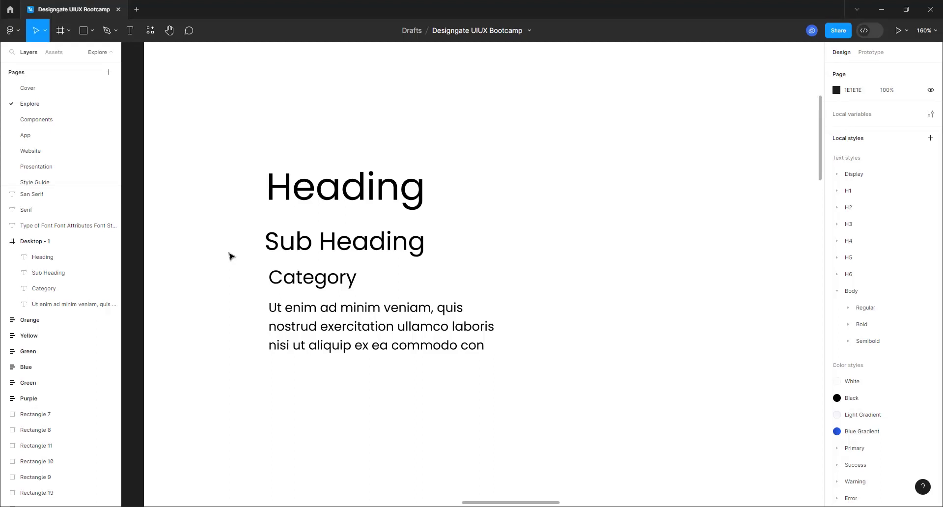
pyautogui.click(296, 309)
pyautogui.moveTo(297, 309); pyautogui.dragTo(297, 318)
pyautogui.click(311, 283)
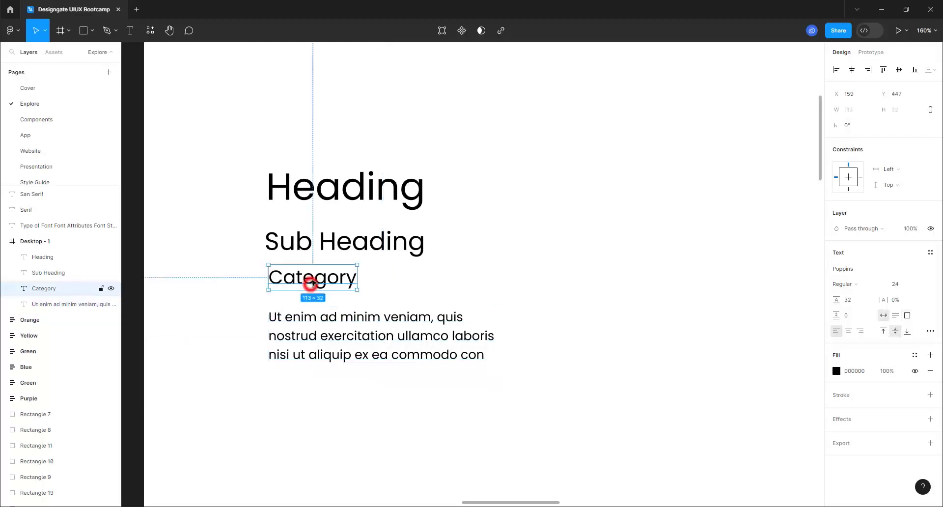
pyautogui.click(323, 254)
pyautogui.click(334, 331)
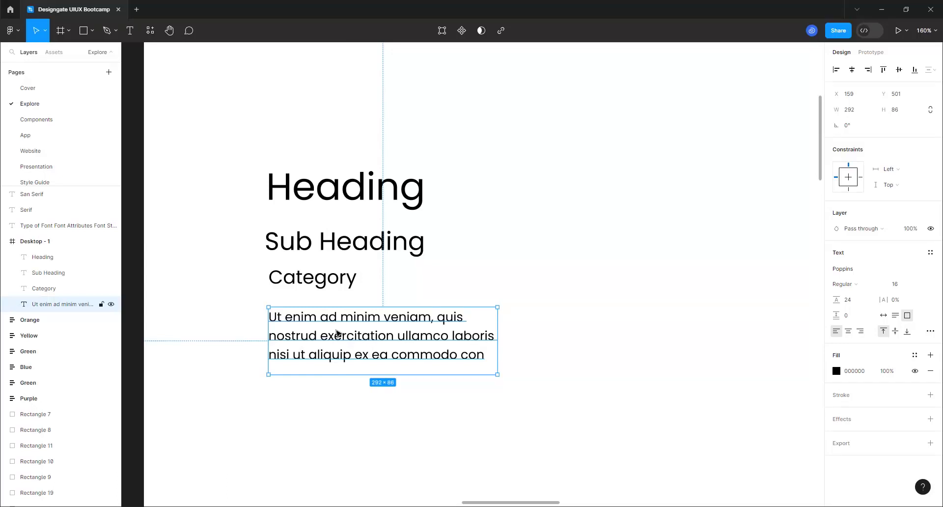
# - Change the font weight of both the Category and Sub Heading texts to Medium
pyautogui.click(331, 277)
pyautogui.keyDown('shift'); pyautogui.click(351, 243); pyautogui.keyUp('shift')
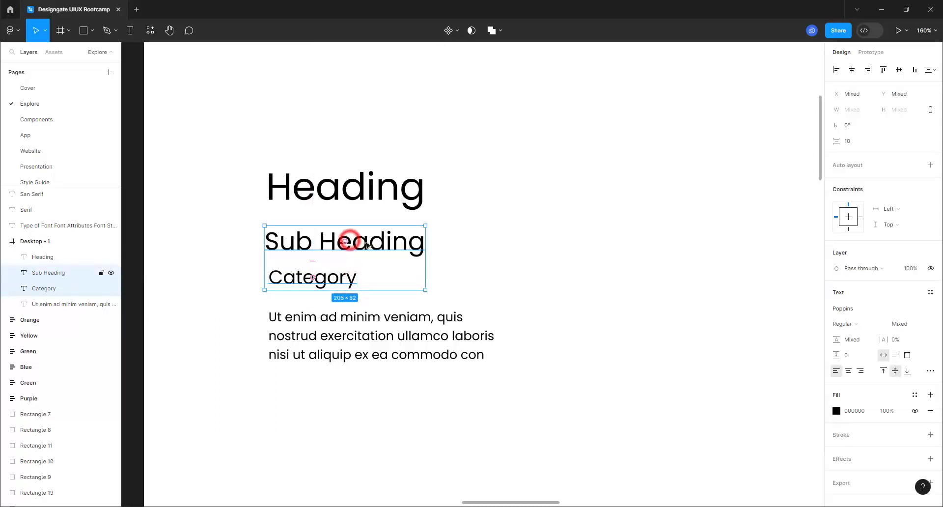
pyautogui.click(864, 324)
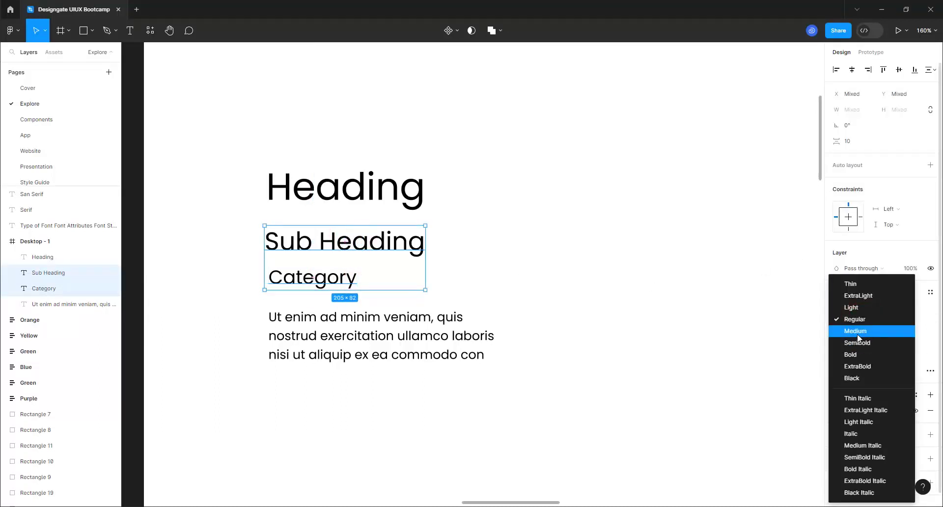
pyautogui.click(857, 336)
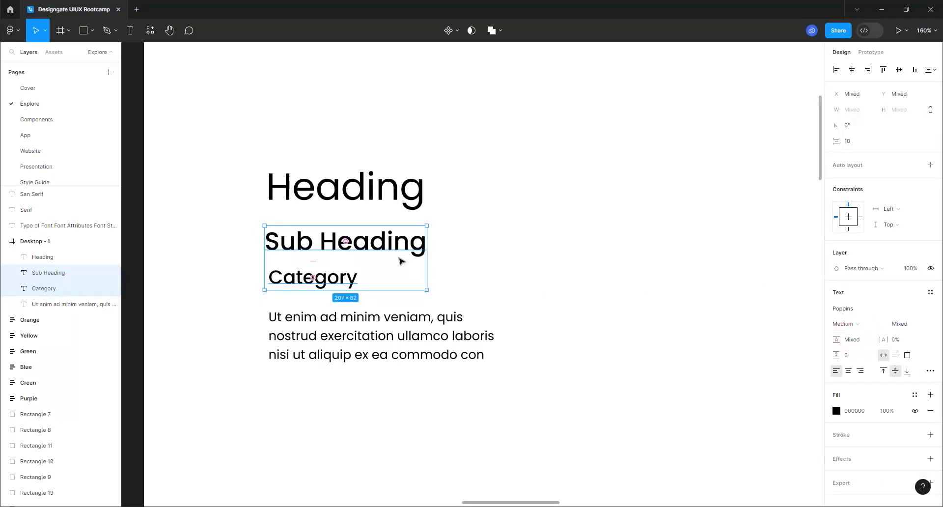
# - Change the Heading text's font weight to Bold and deselect it
pyautogui.click(364, 189)
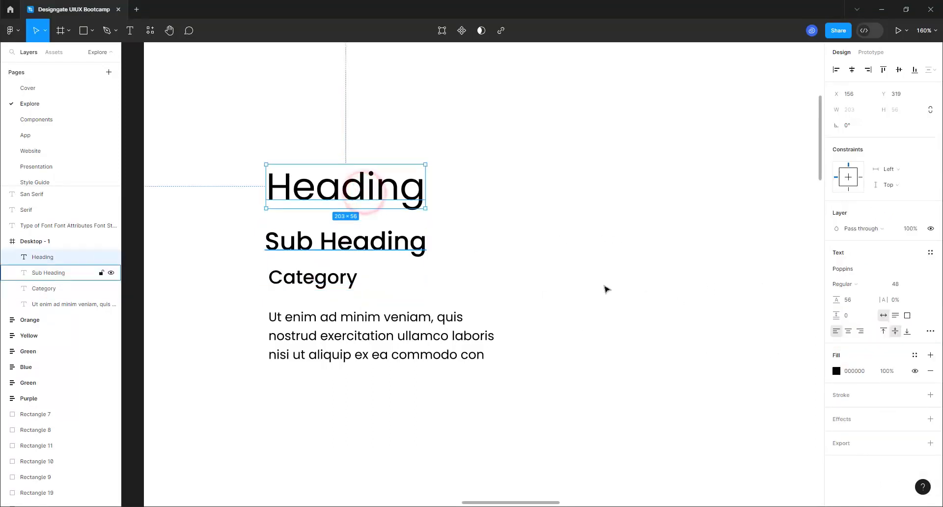
pyautogui.click(846, 283)
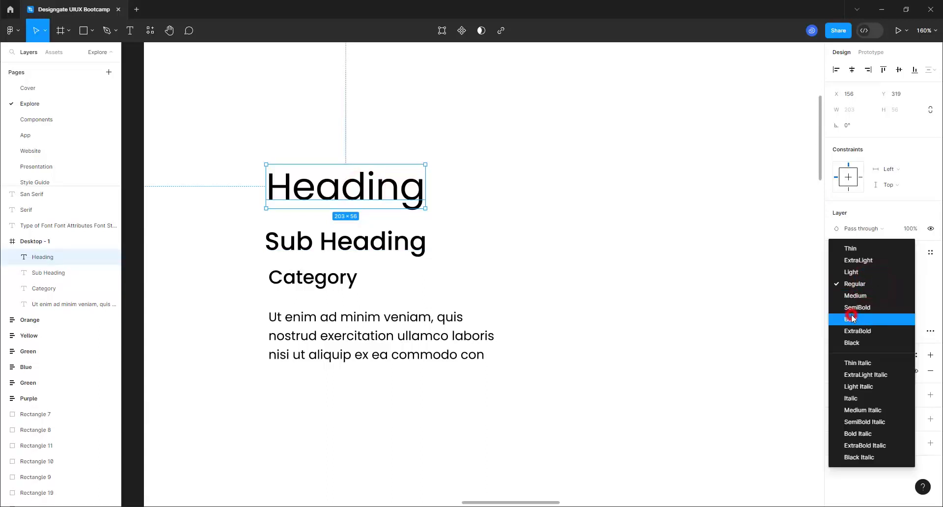
pyautogui.click(851, 318)
pyautogui.click(562, 249)
# - Examine the Sub Heading and Category styling and how the whole text hierarchy reads within the Desktop - 1 frame
pyautogui.click(354, 248)
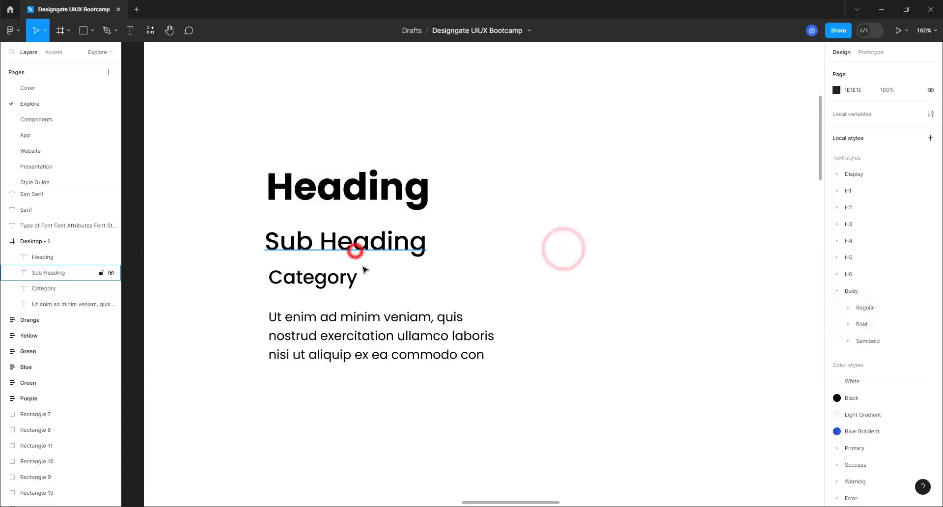
pyautogui.click(379, 297)
pyautogui.click(345, 278)
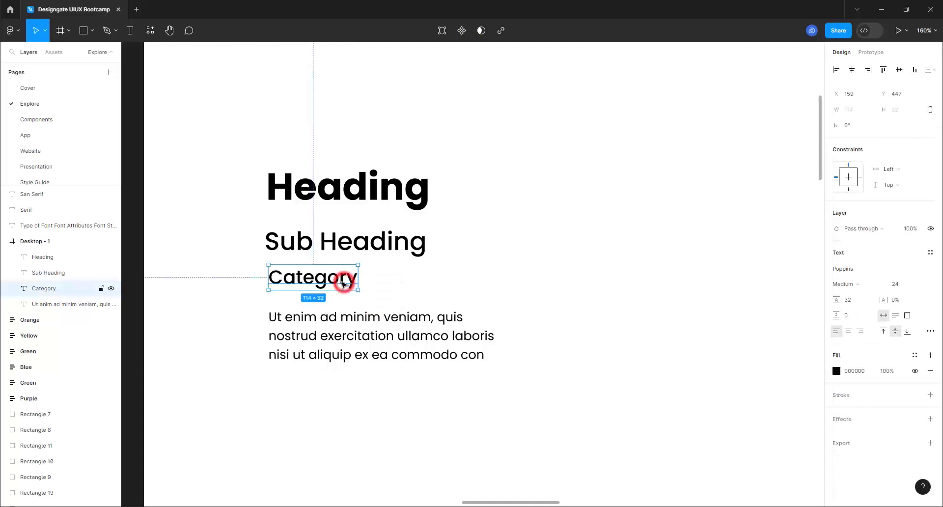
pyautogui.keyDown('shift'); pyautogui.click(338, 241); pyautogui.keyUp('shift')
pyautogui.scroll(-5, 201, 268)
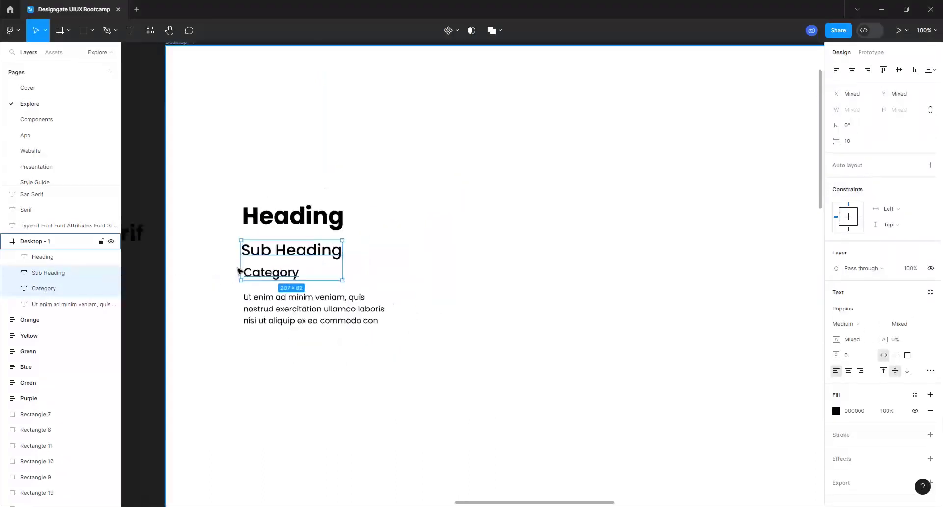
pyautogui.click(299, 335)
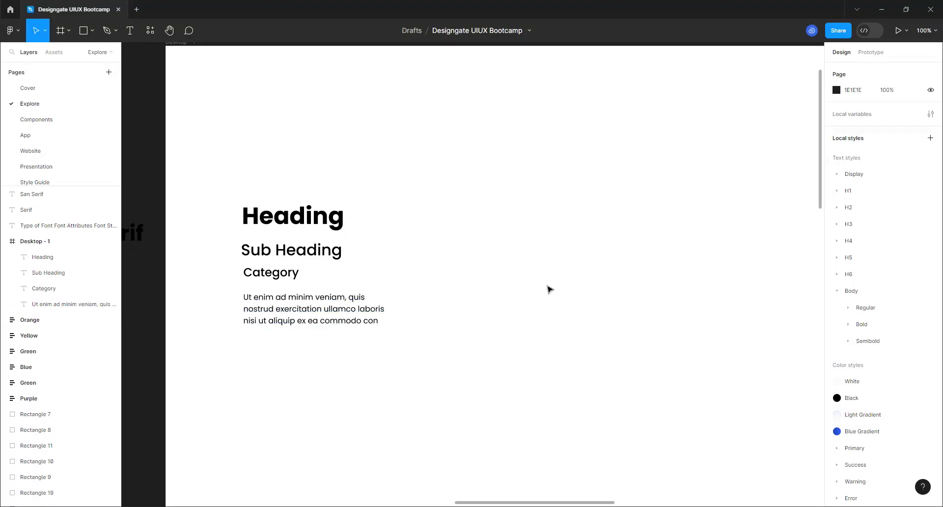
pyautogui.scroll(-5, 548, 289)
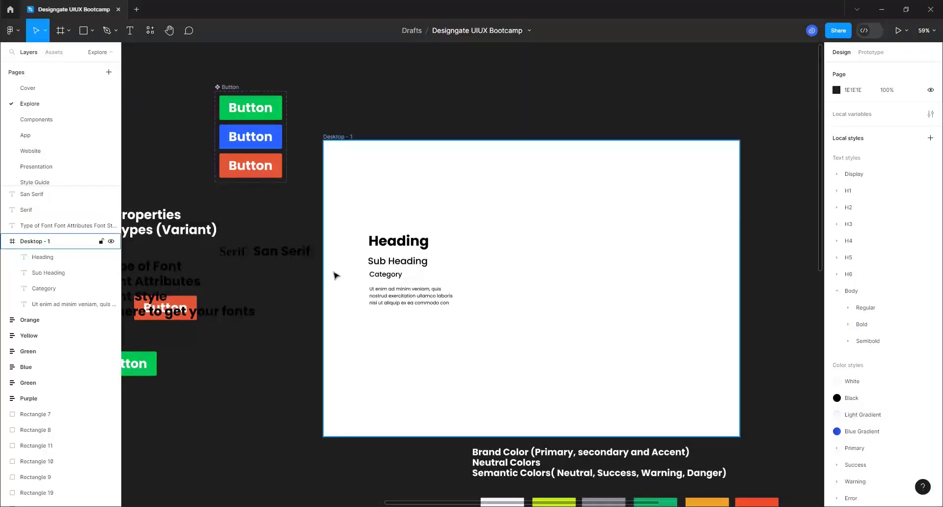
pyautogui.scroll(5, 336, 275)
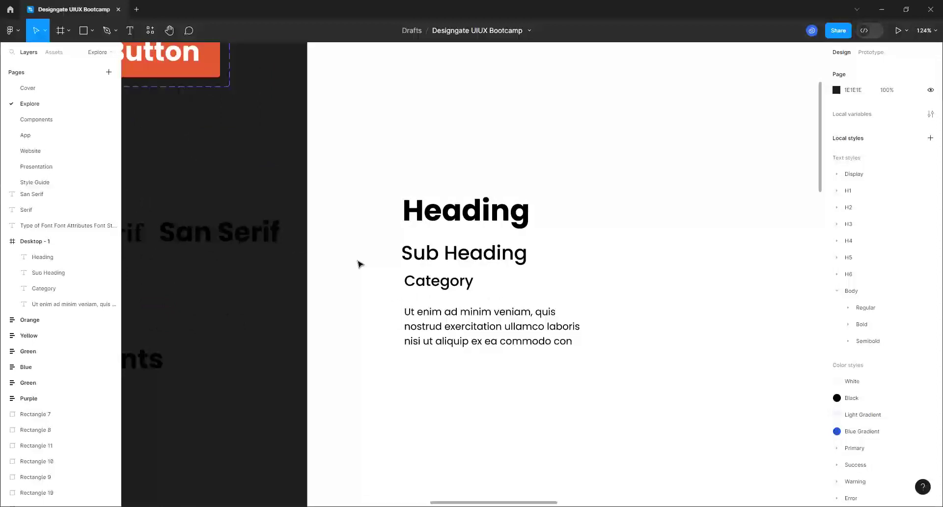